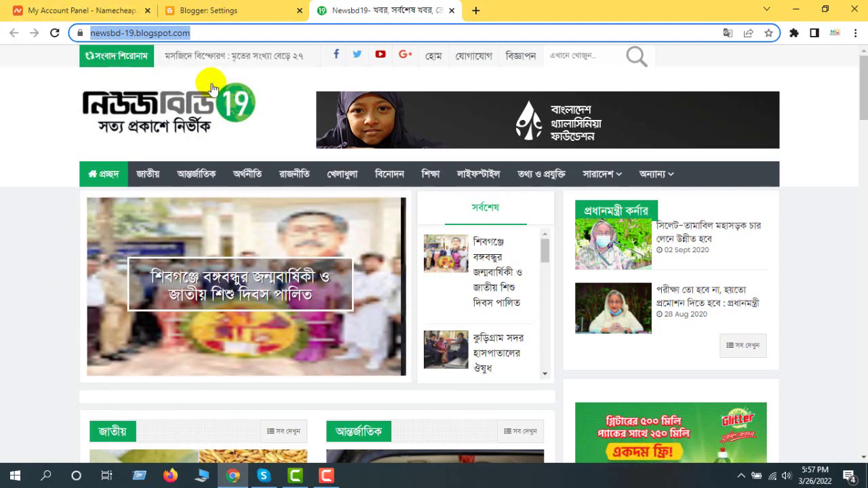
Check the blog's full blogspot address and the domain listed in the Namecheap account.
click(197, 33)
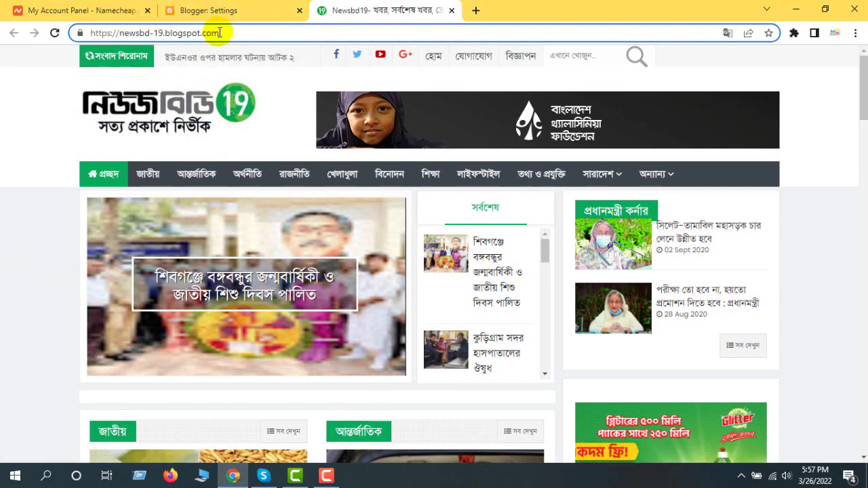
drag(219, 33, 80, 32)
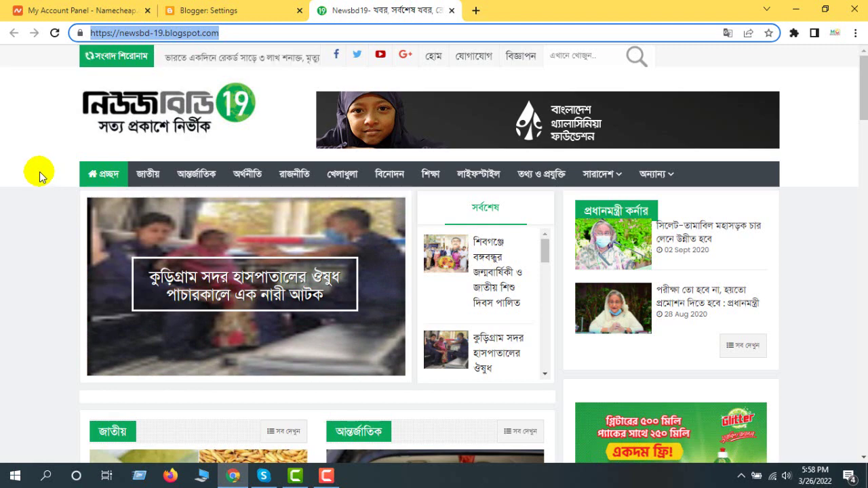
click(104, 9)
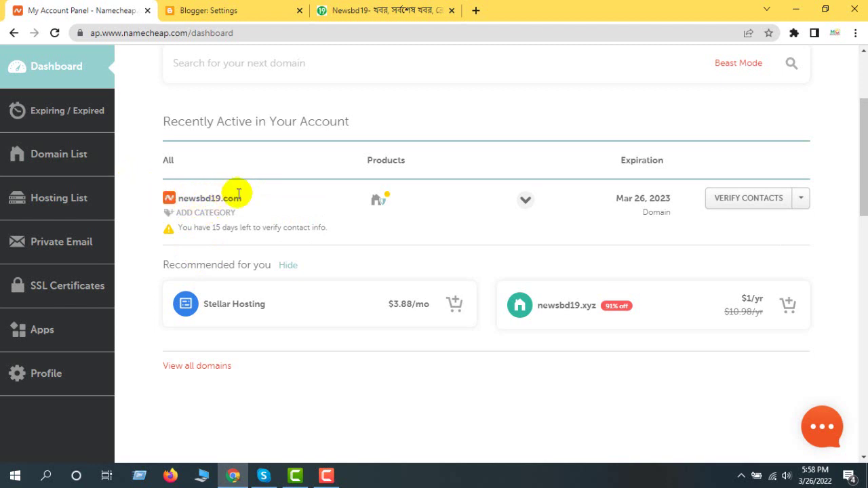
Switch to Blogger and open the custom domain entry in the blog's publishing settings.
click(203, 10)
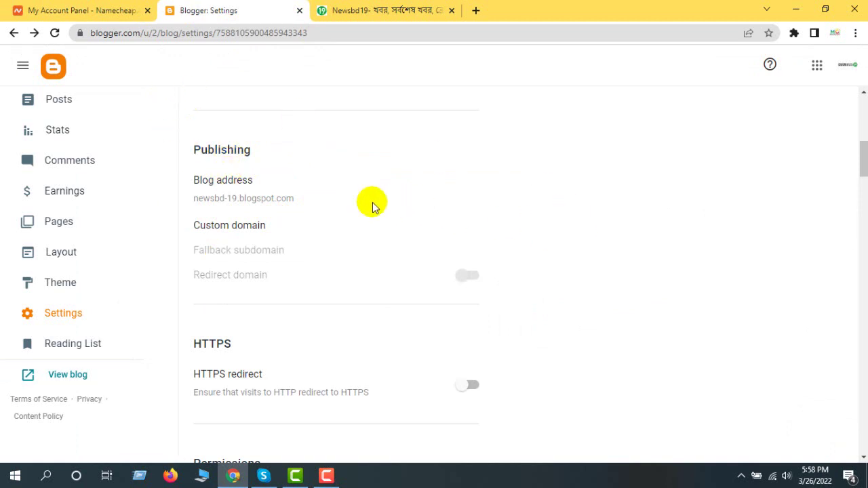
click(63, 315)
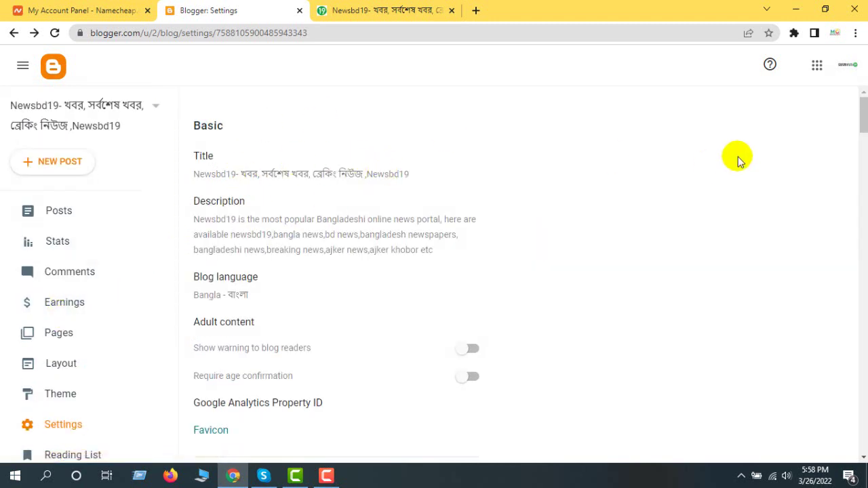
drag(862, 110, 863, 161)
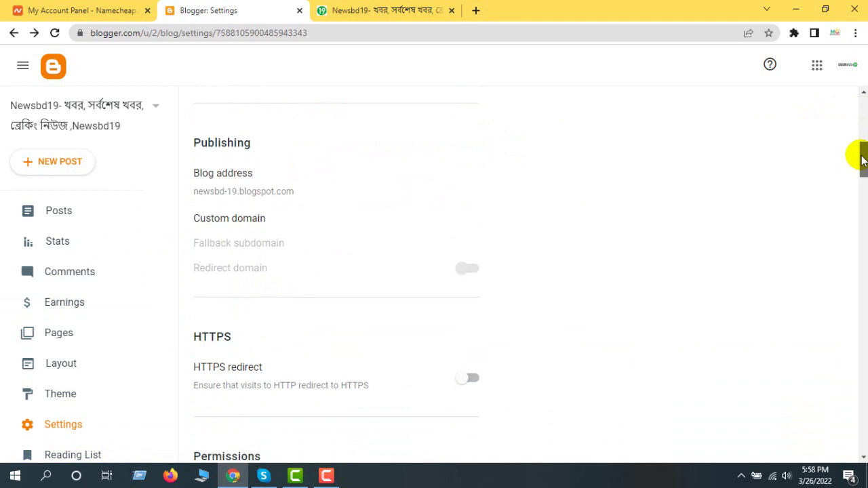
click(212, 220)
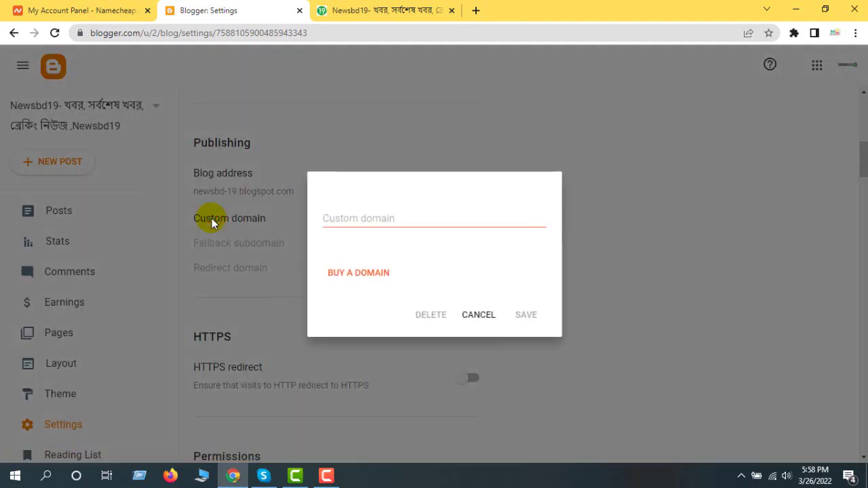
click(354, 220)
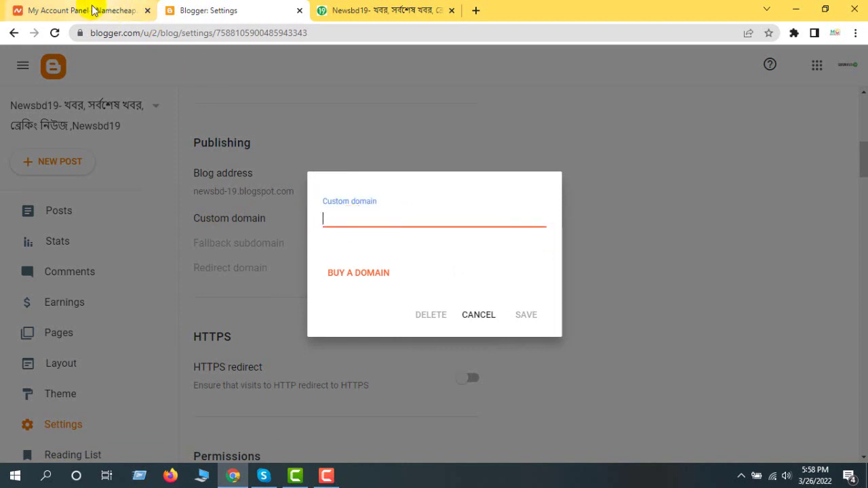
click(93, 10)
drag(255, 197, 217, 196)
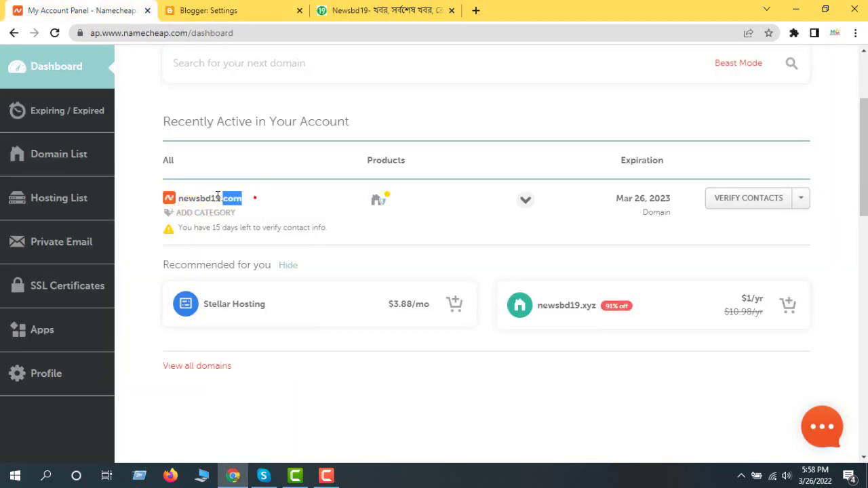
right_click(211, 207)
click(217, 211)
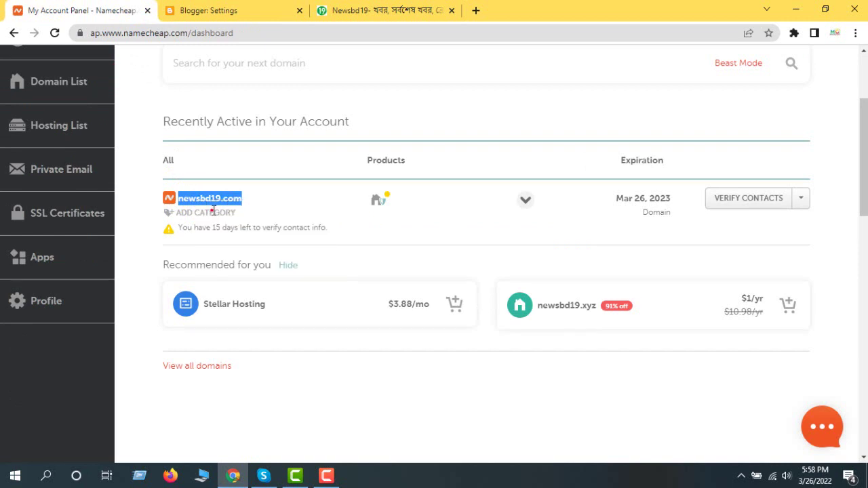
click(252, 14)
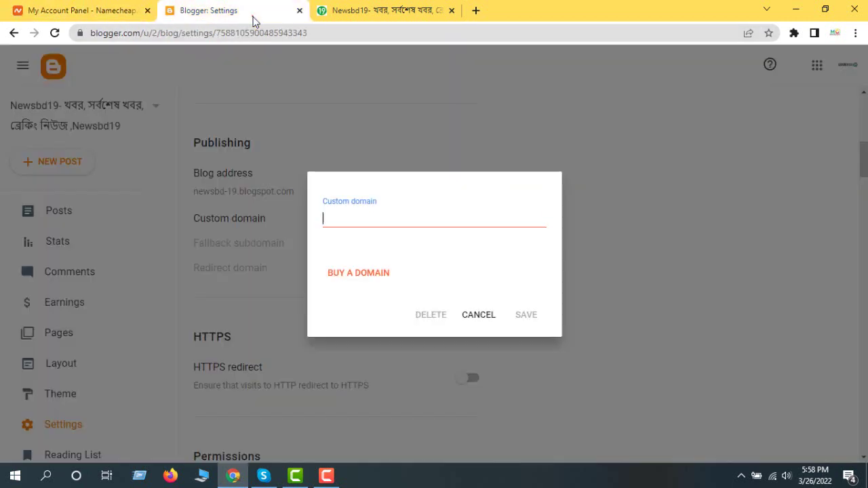
right_click(342, 219)
click(374, 318)
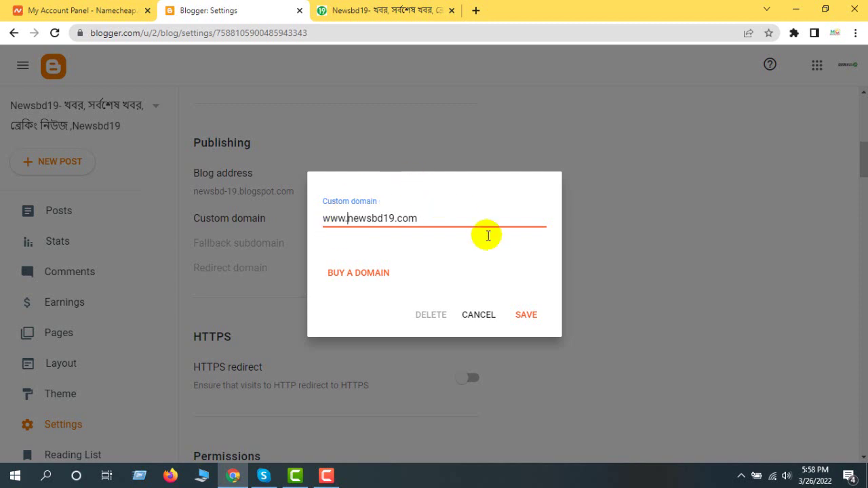
click(522, 316)
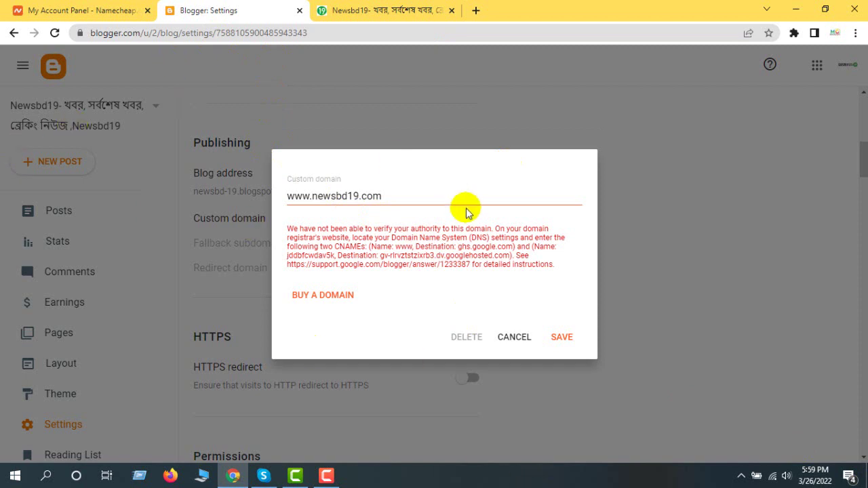
Switch to Namecheap and open the Advanced DNS host records of newsbd19.com.
click(102, 12)
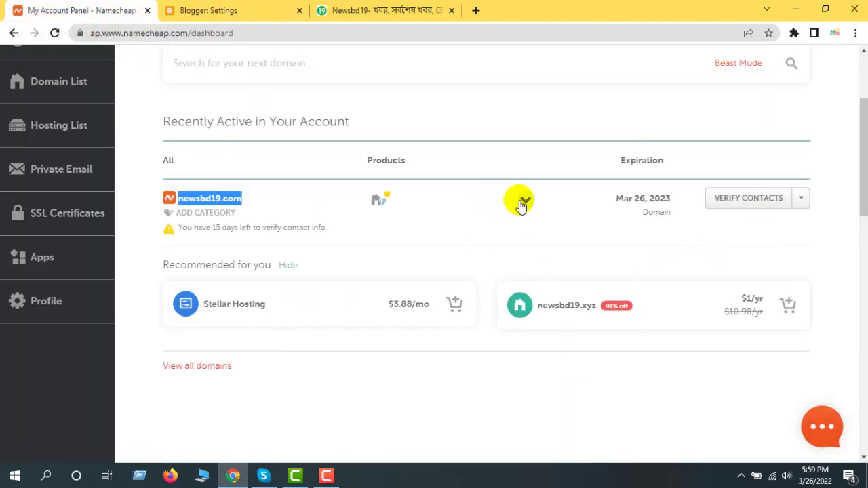
click(800, 198)
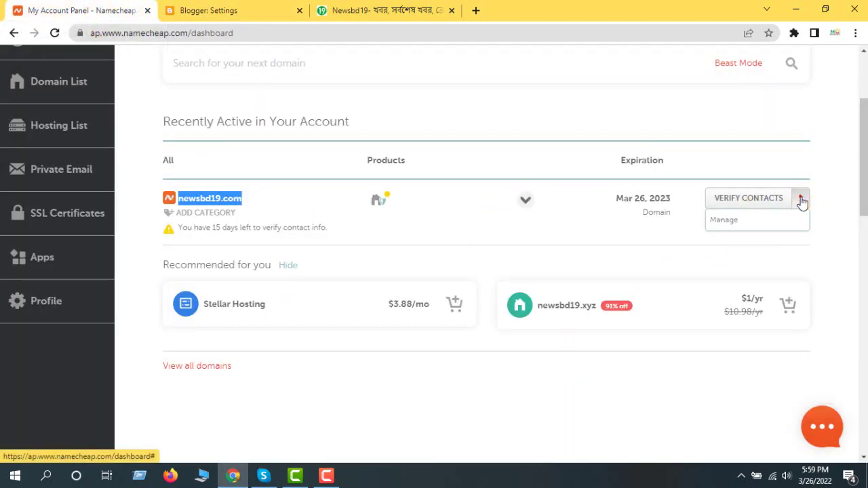
click(725, 222)
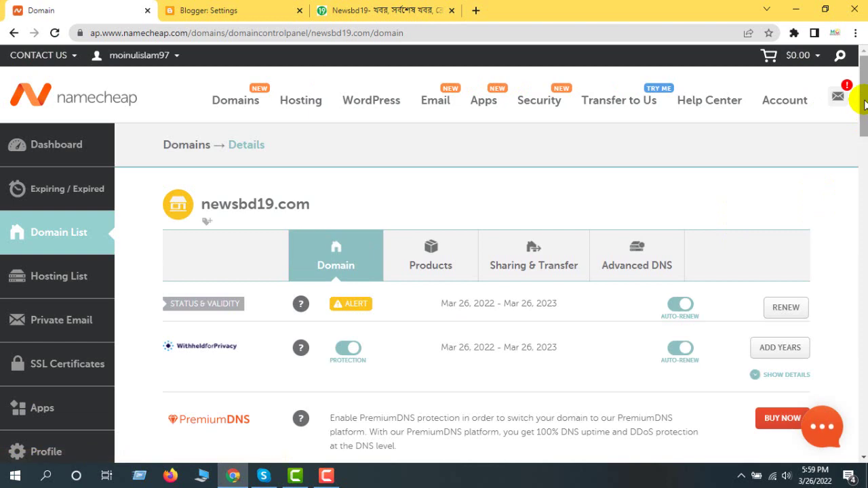
drag(865, 103, 863, 157)
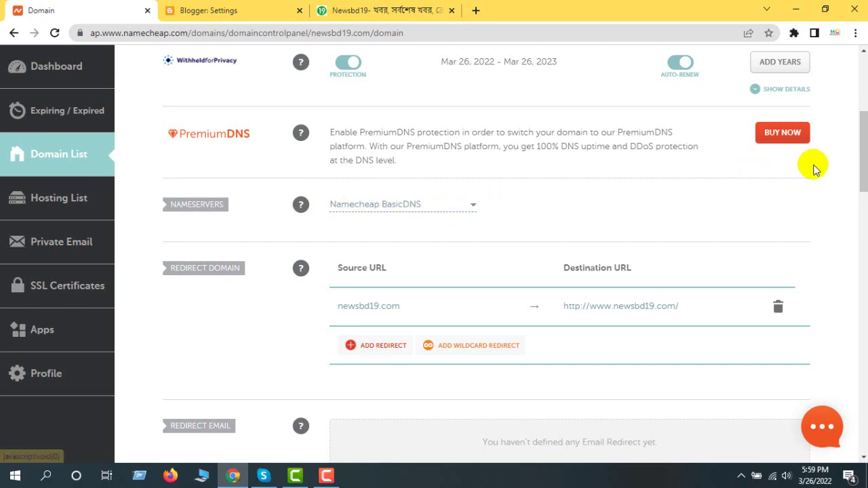
scroll(864, 175, down, 3)
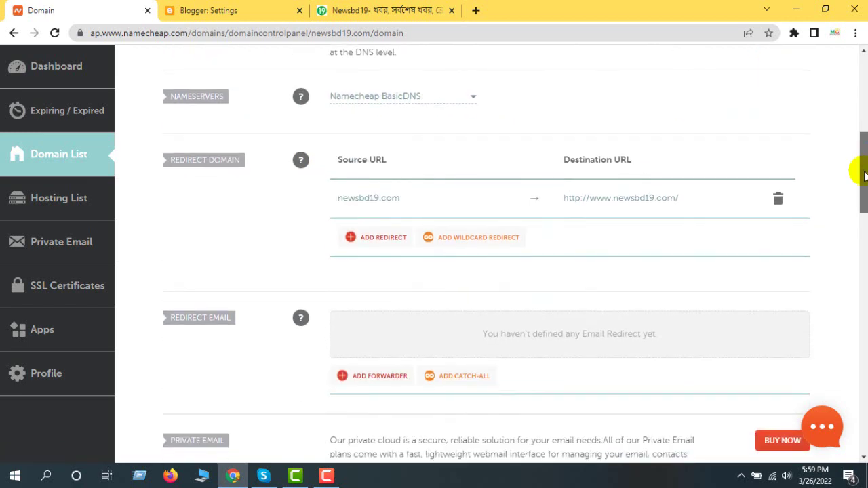
scroll(864, 176, down, 3)
scroll(865, 176, up, 8)
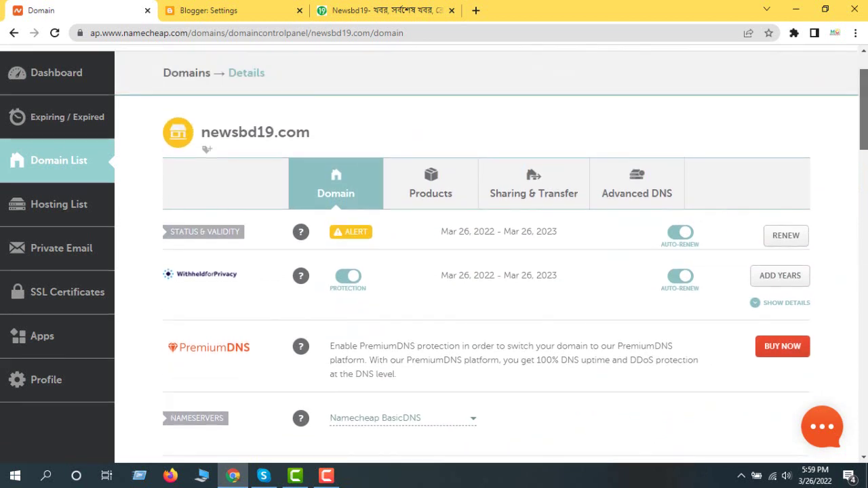
click(630, 196)
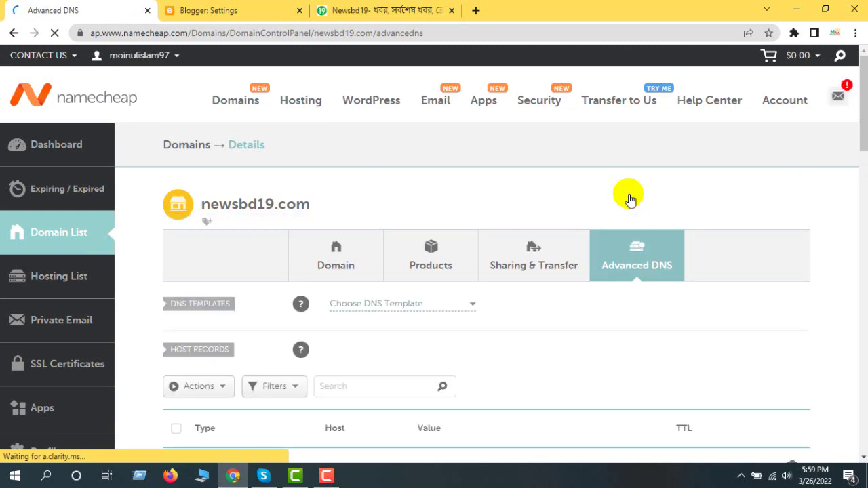
drag(863, 119, 864, 162)
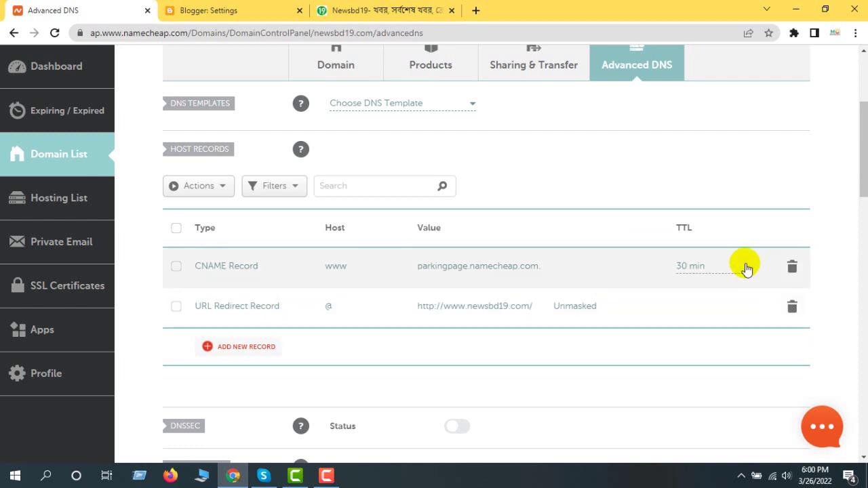
Delete the www CNAME record and the URL Redirect record from the domain's host records.
click(794, 269)
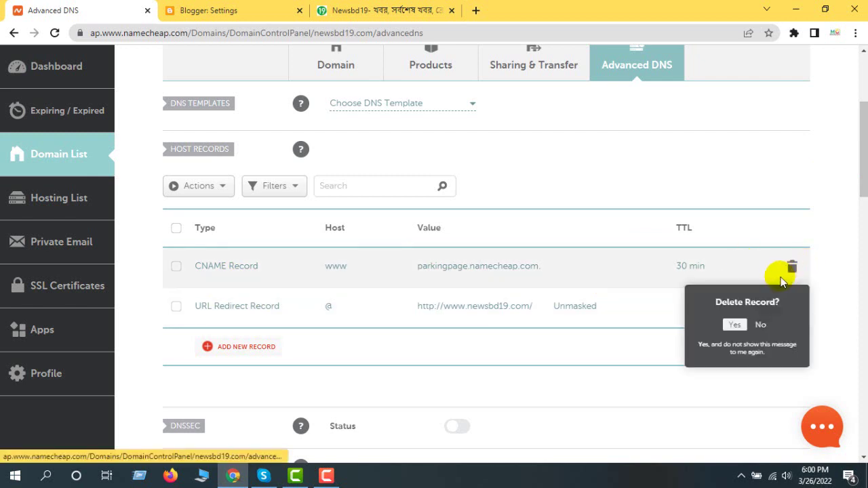
click(732, 323)
click(730, 327)
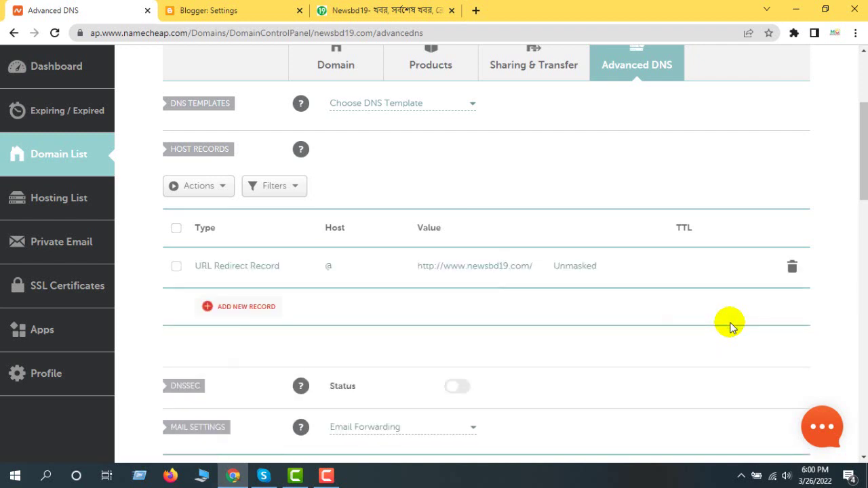
click(792, 266)
click(734, 324)
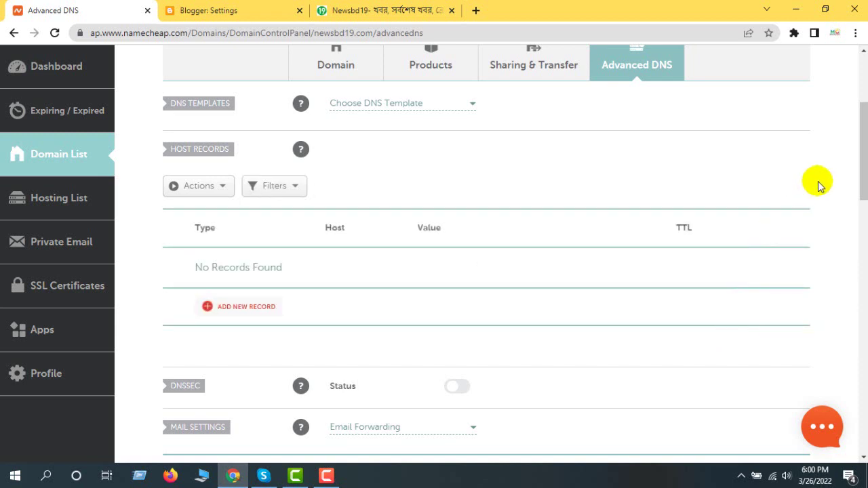
Add a new host record and set its type to CNAME Record.
scroll(864, 161, down, 1)
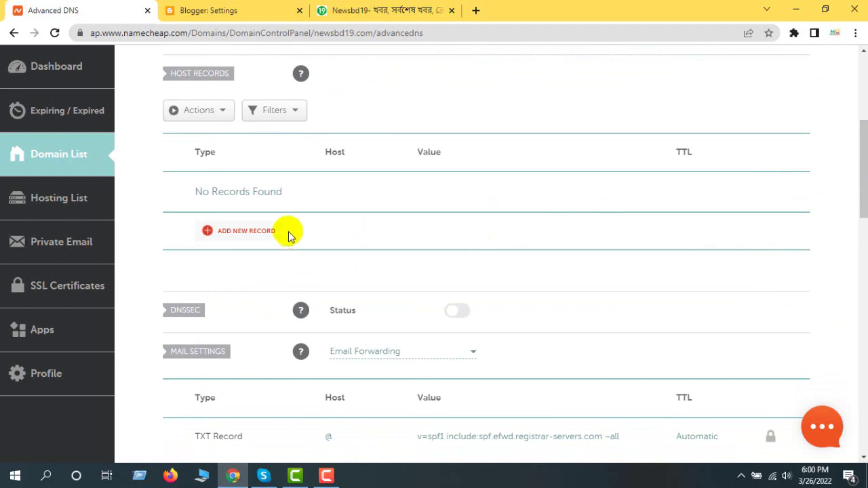
click(255, 235)
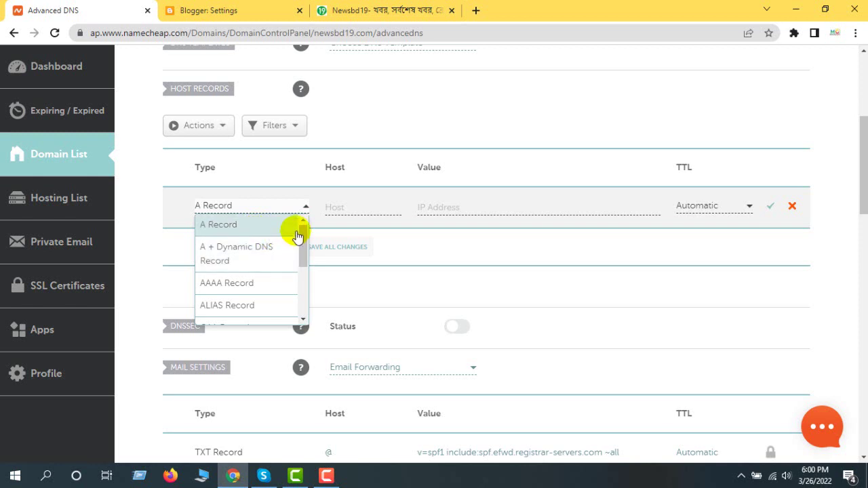
drag(302, 235, 302, 251)
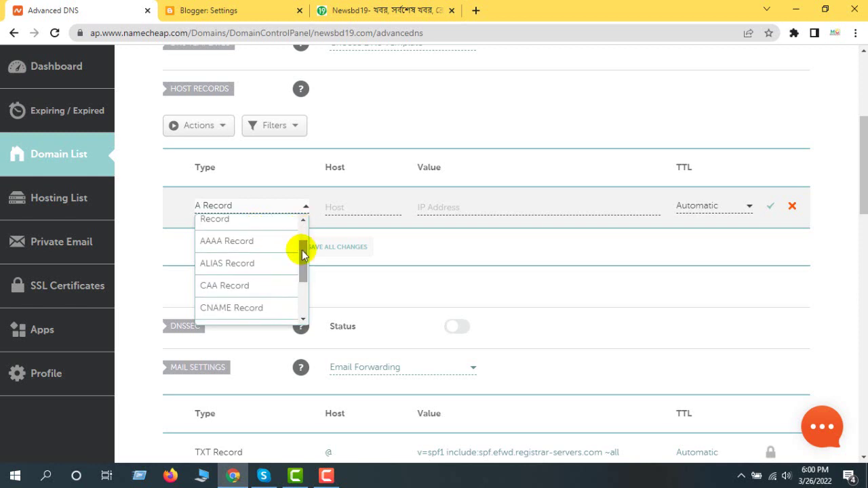
click(257, 307)
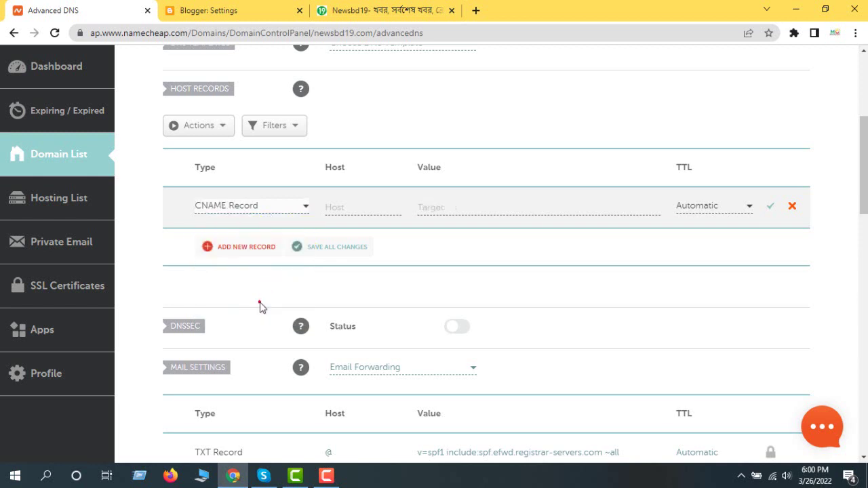
click(339, 207)
click(438, 204)
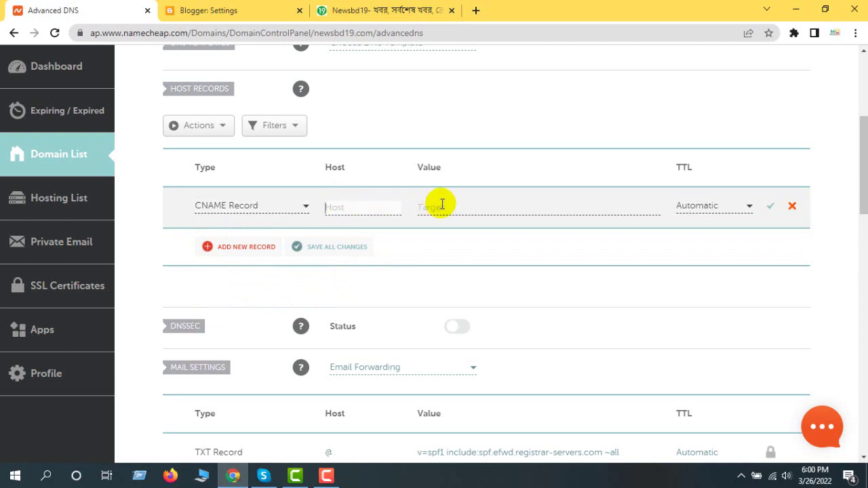
click(441, 204)
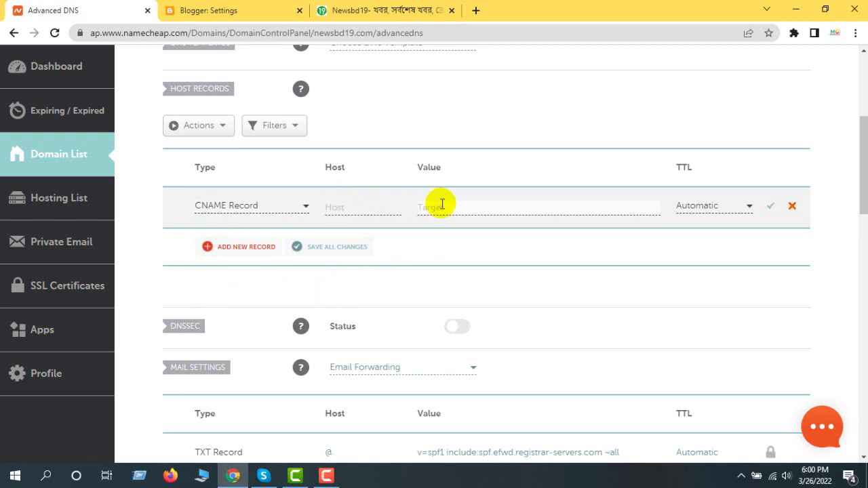
Copy the first CNAME name, www, from Blogger's custom domain message and paste it as the new record's host in Namecheap.
click(237, 12)
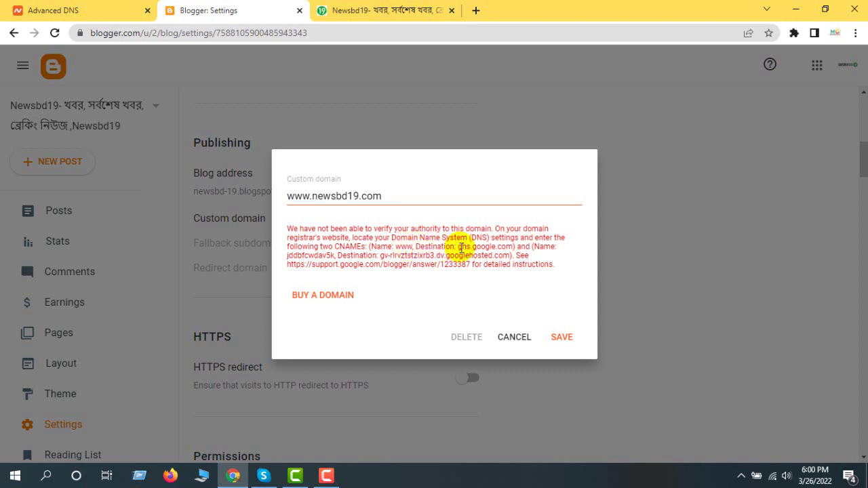
double_click(400, 246)
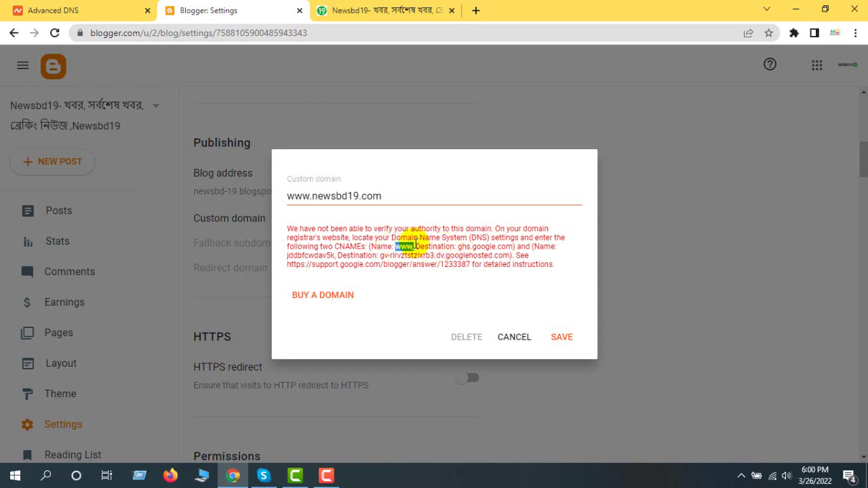
right_click(405, 249)
click(395, 263)
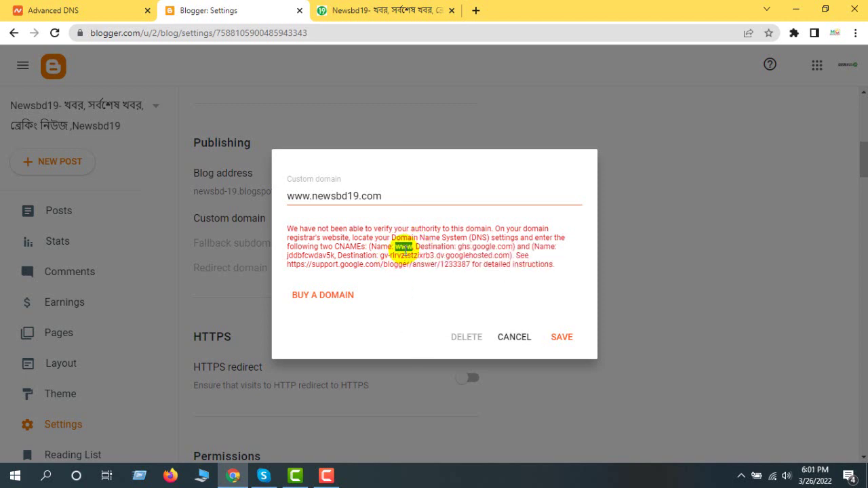
right_click(403, 246)
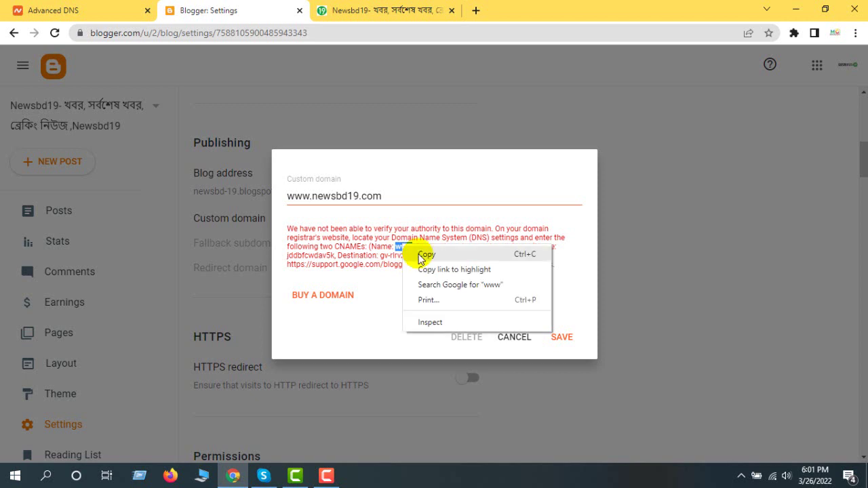
click(423, 252)
click(81, 11)
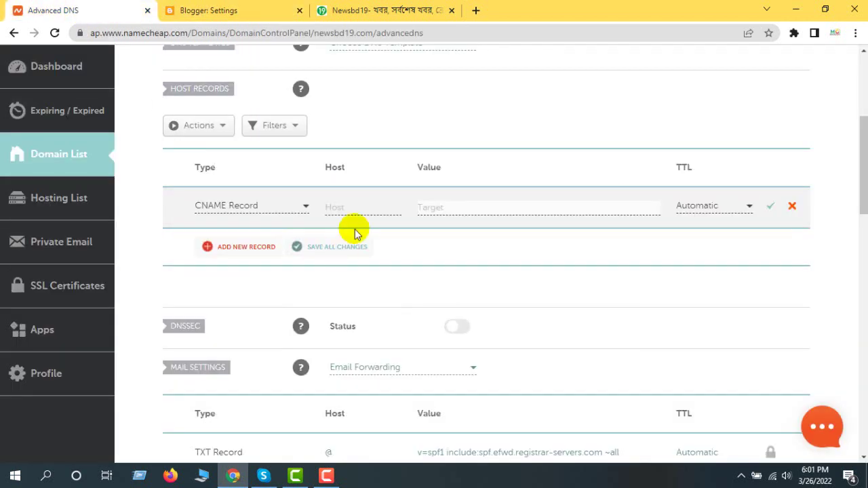
click(339, 208)
right_click(341, 209)
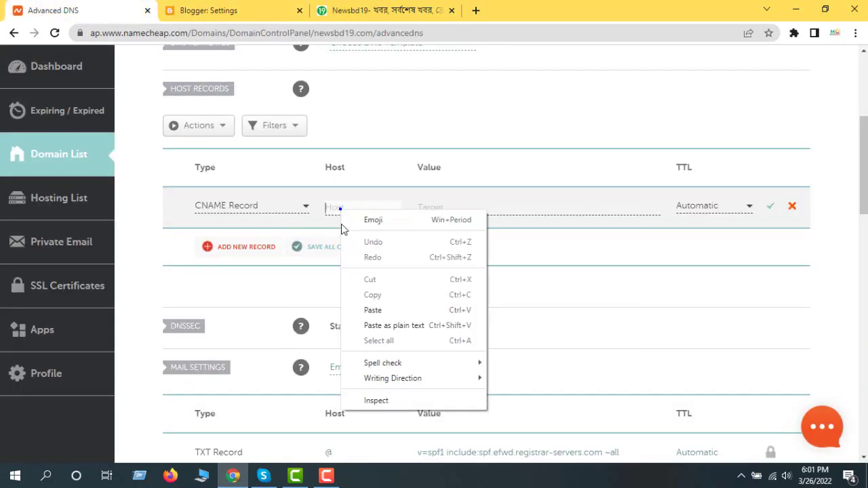
click(372, 307)
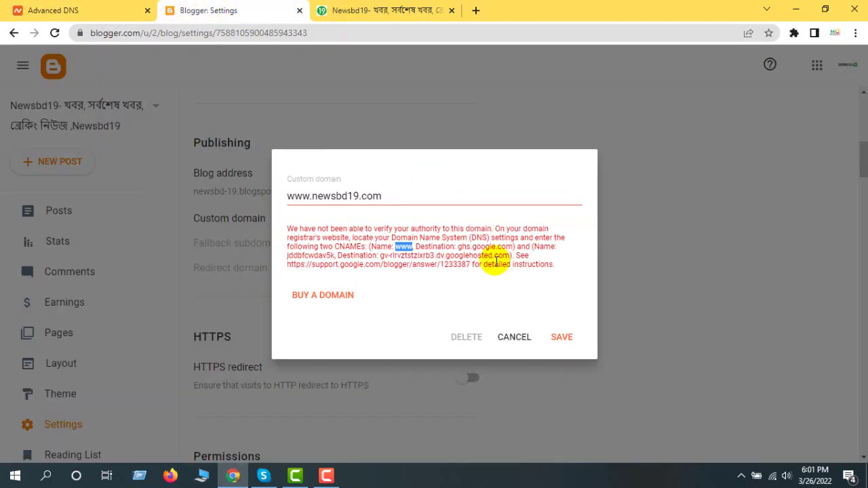
Copy the destination ghs.google.com from Blogger into the www record's target in Namecheap and save the record.
drag(458, 246, 507, 246)
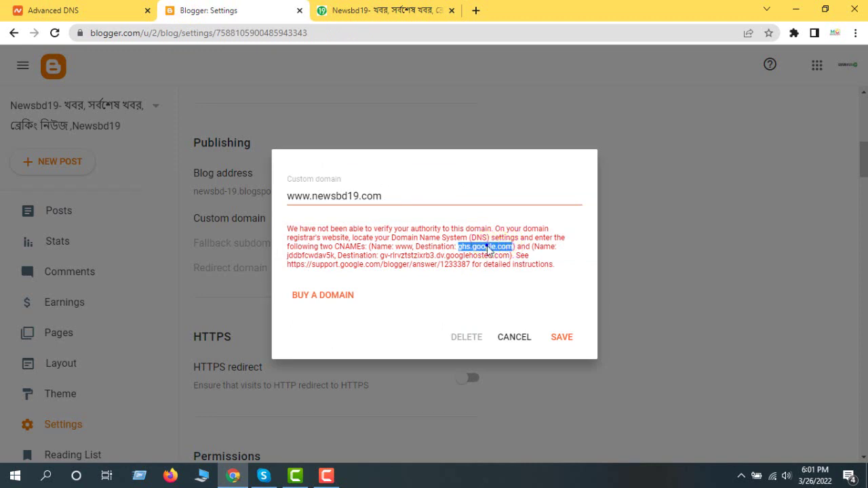
right_click(489, 248)
click(510, 256)
click(93, 10)
right_click(444, 207)
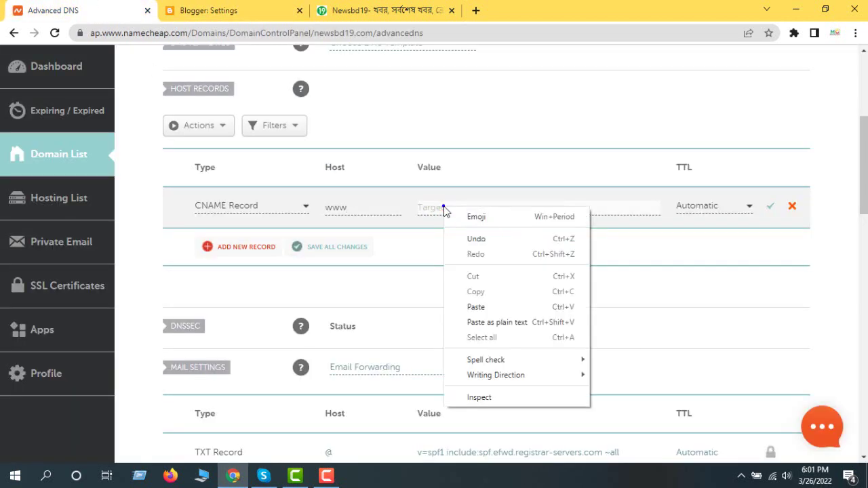
click(486, 305)
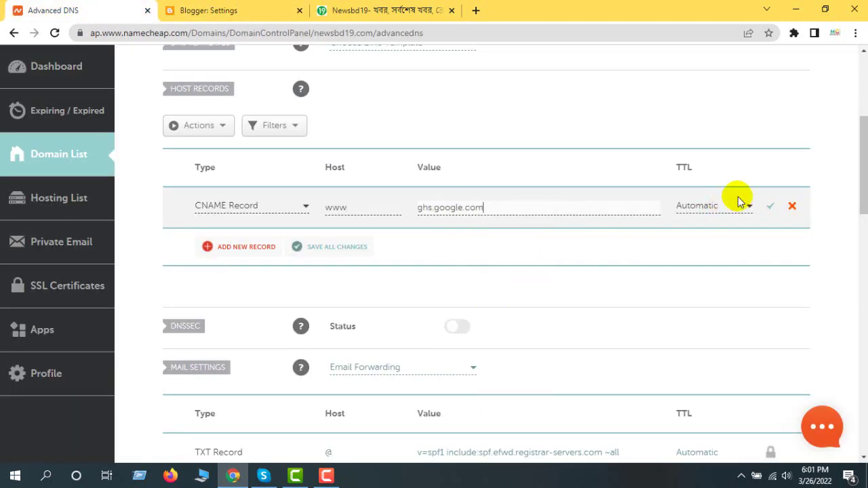
click(771, 209)
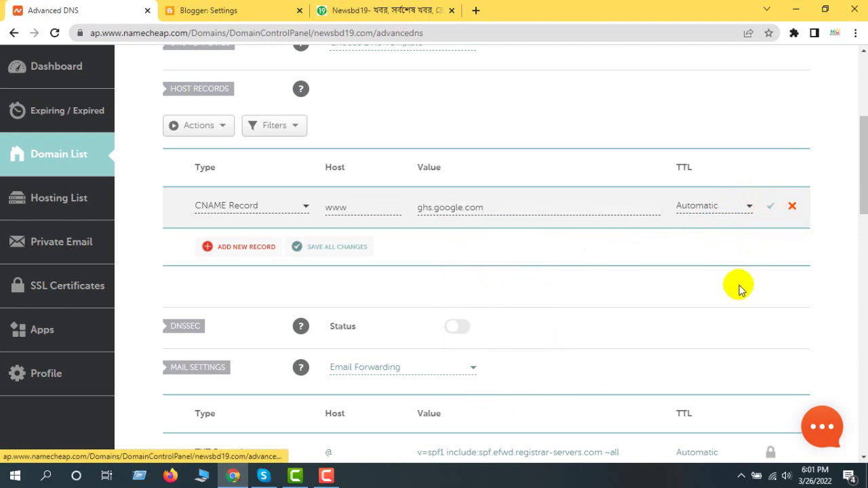
click(769, 208)
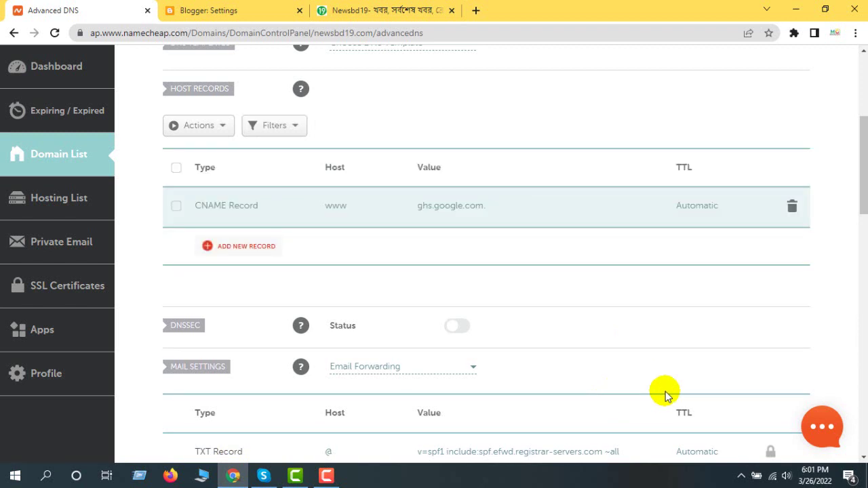
Add another host record and set its type to CNAME Record.
click(254, 248)
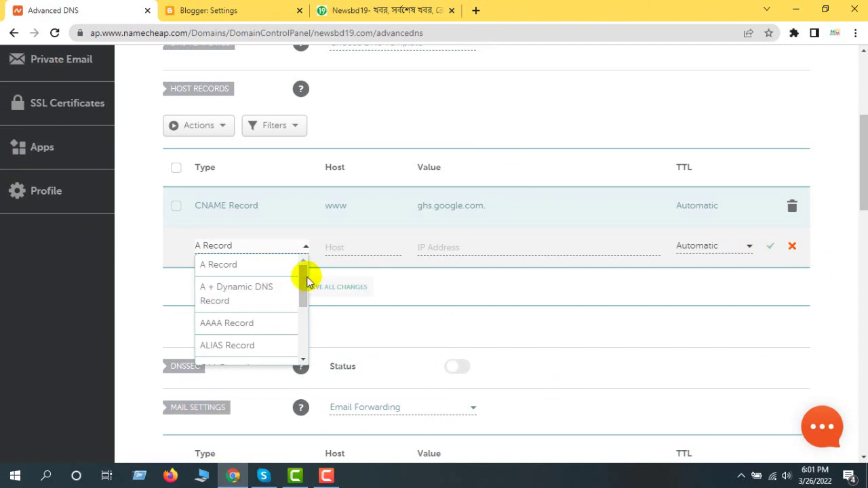
drag(306, 277, 301, 319)
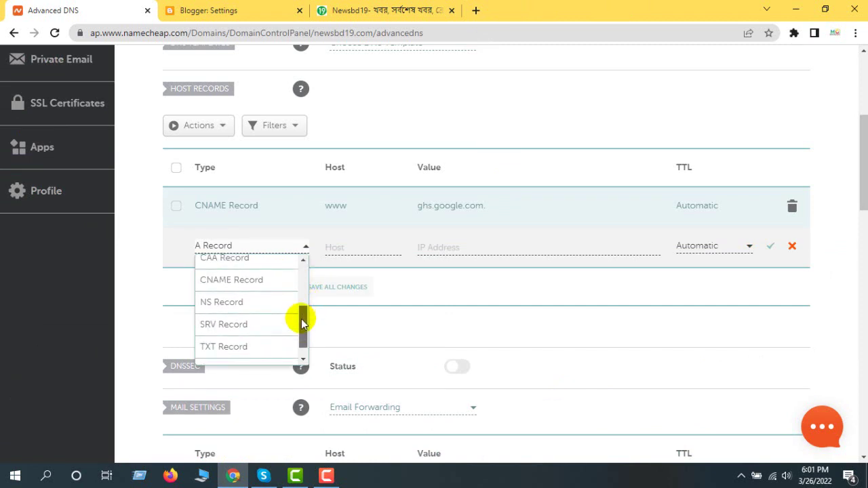
click(273, 283)
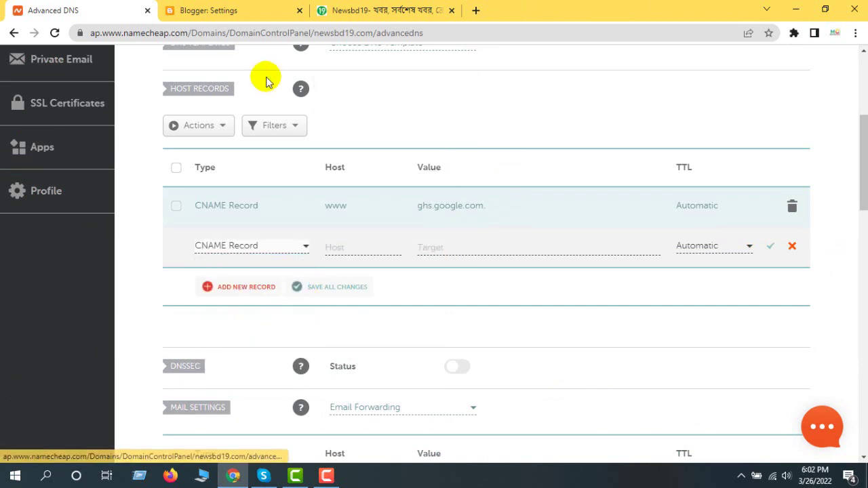
Copy the second CNAME's verification name from Blogger's message and paste it as the new record's host in Namecheap.
click(221, 11)
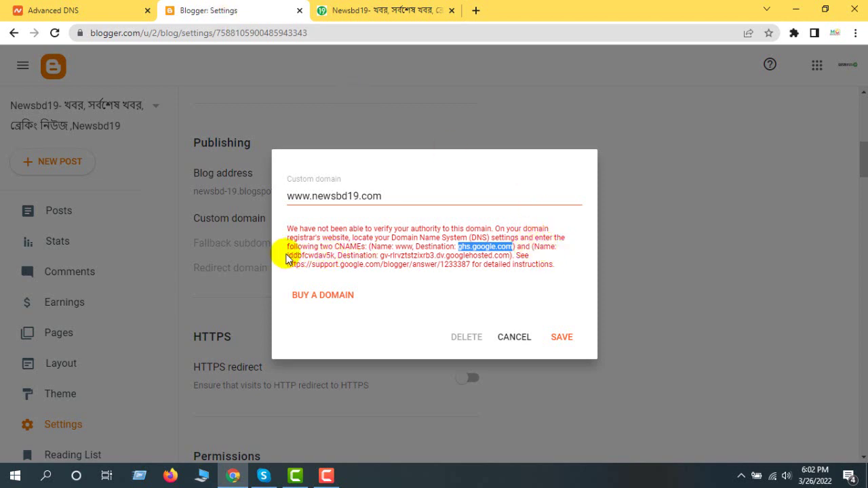
drag(288, 255, 328, 255)
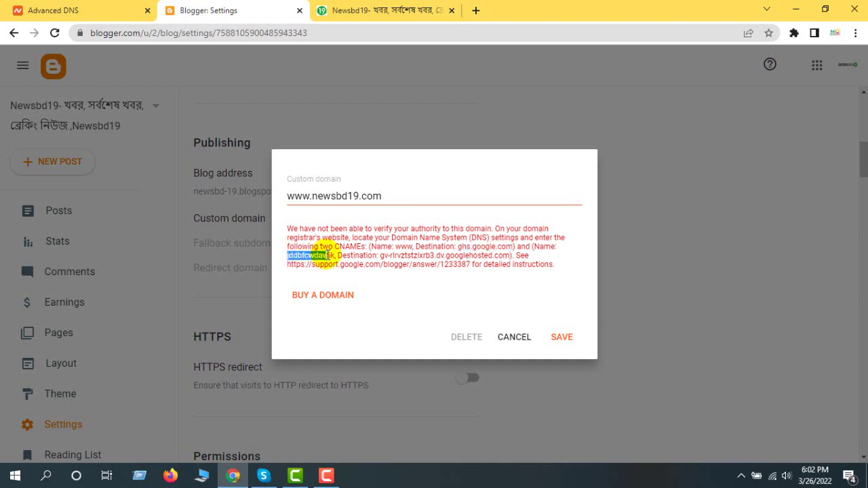
right_click(329, 255)
click(349, 264)
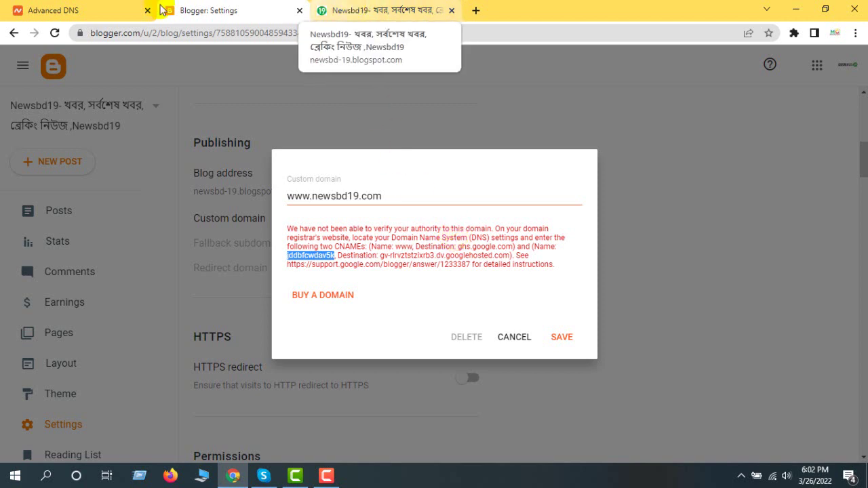
click(105, 9)
click(334, 246)
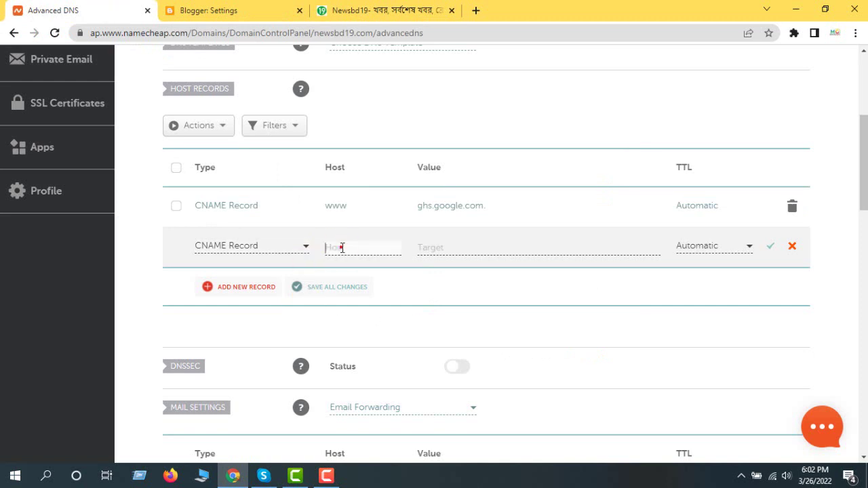
right_click(341, 248)
click(379, 348)
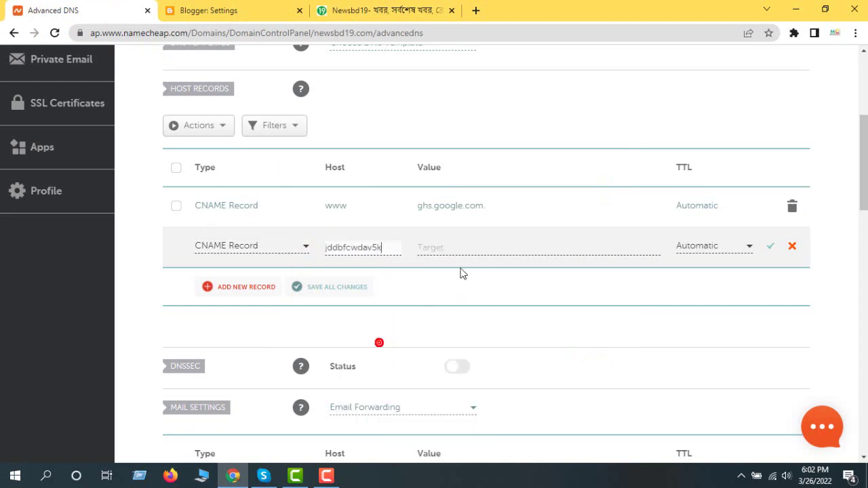
Copy the second CNAME's googlehosted.com verification destination from Blogger into the new record's target in Namecheap and save the record.
click(461, 248)
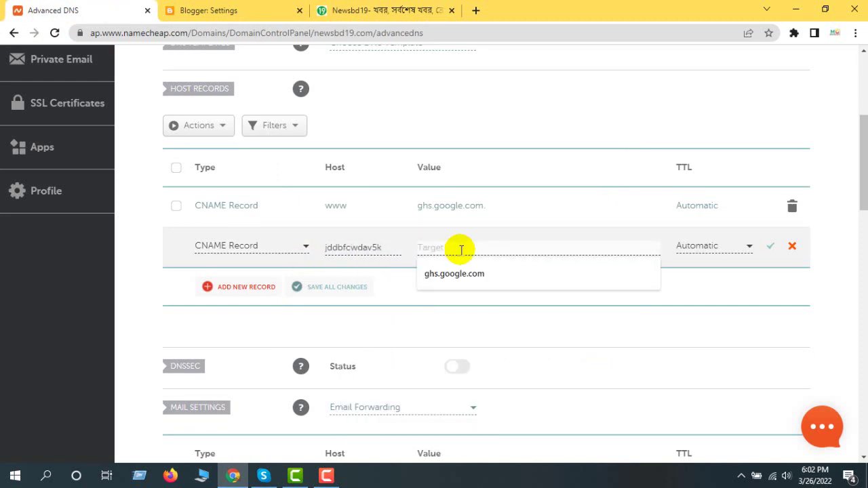
click(200, 10)
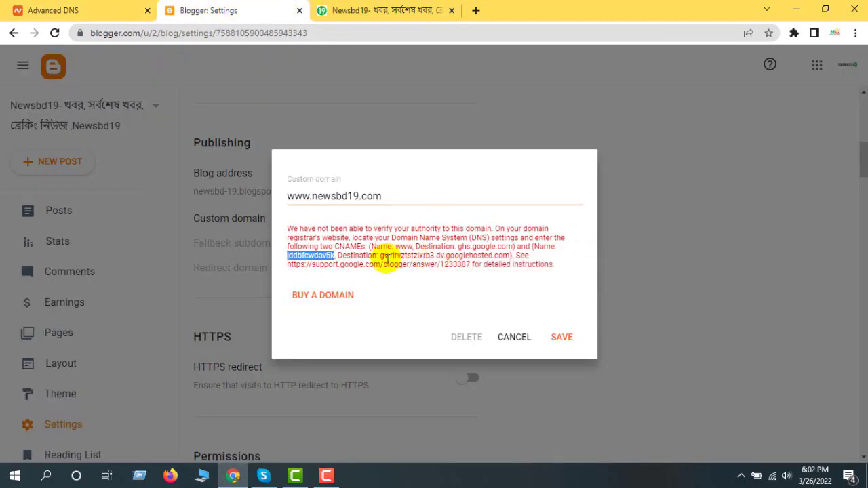
drag(381, 255, 500, 255)
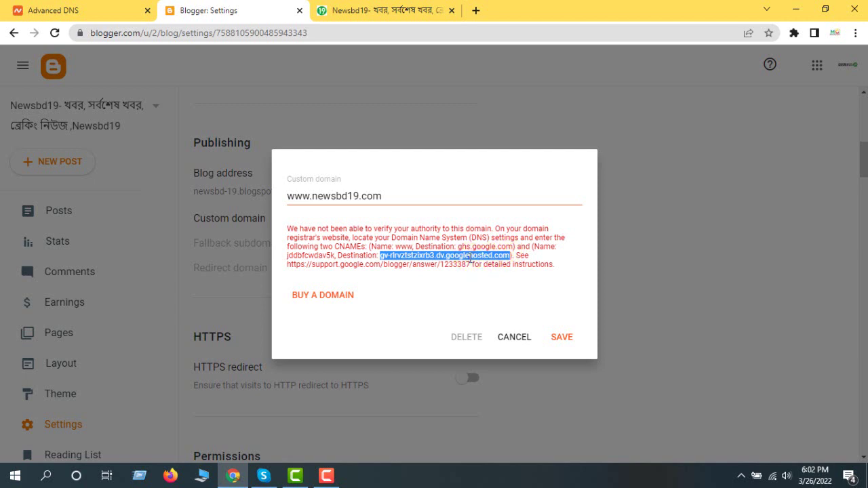
right_click(476, 255)
click(497, 266)
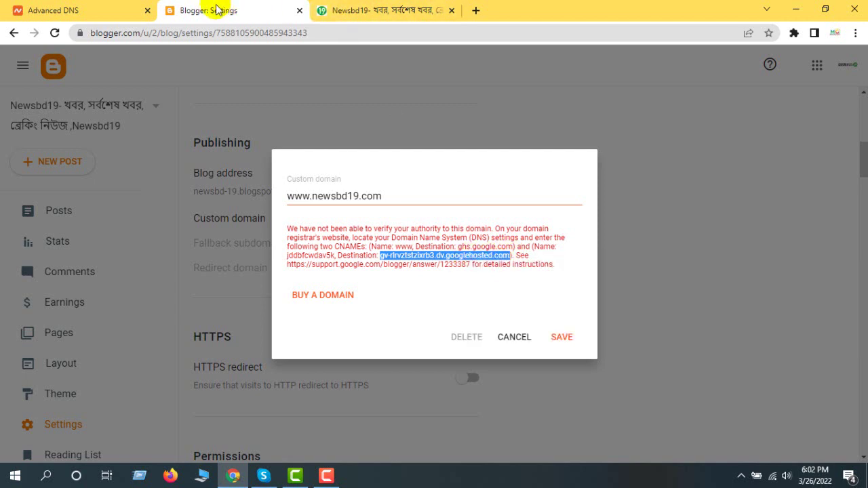
click(132, 11)
right_click(431, 246)
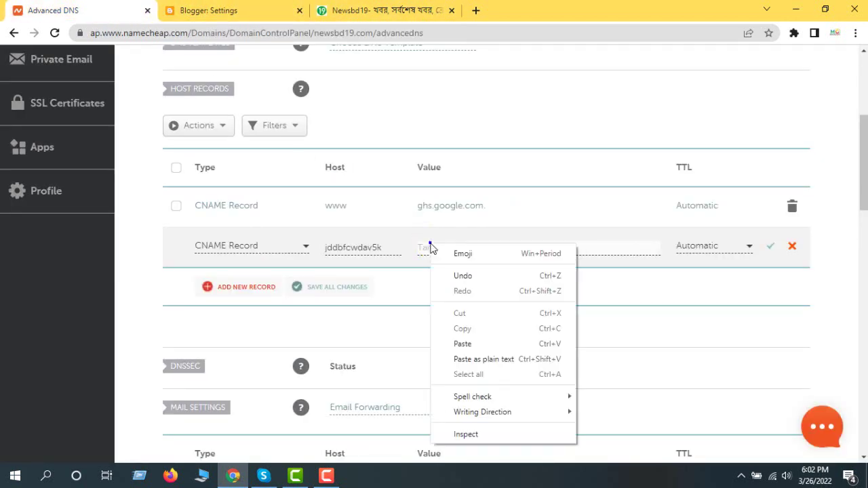
click(465, 341)
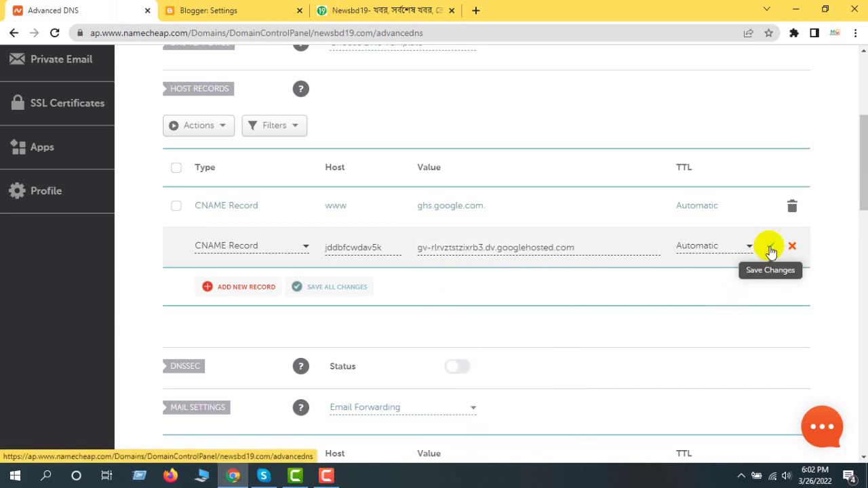
click(771, 248)
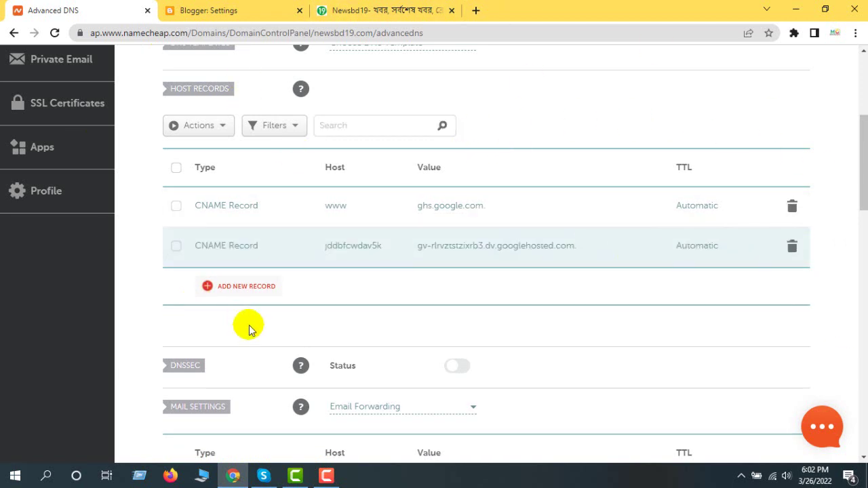
Add a third host record of type A Record and set its host to @.
click(258, 290)
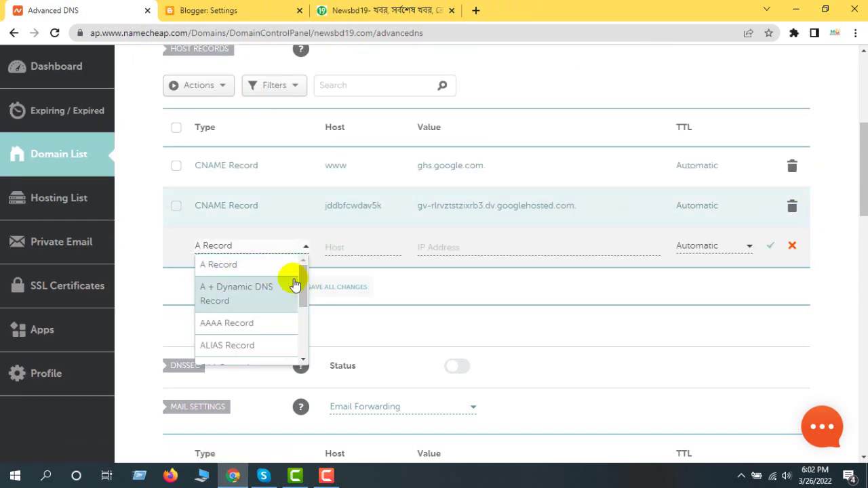
mouse_move(301, 280)
mouse_down()
mouse_move(299, 332)
mouse_move(295, 271)
mouse_up()
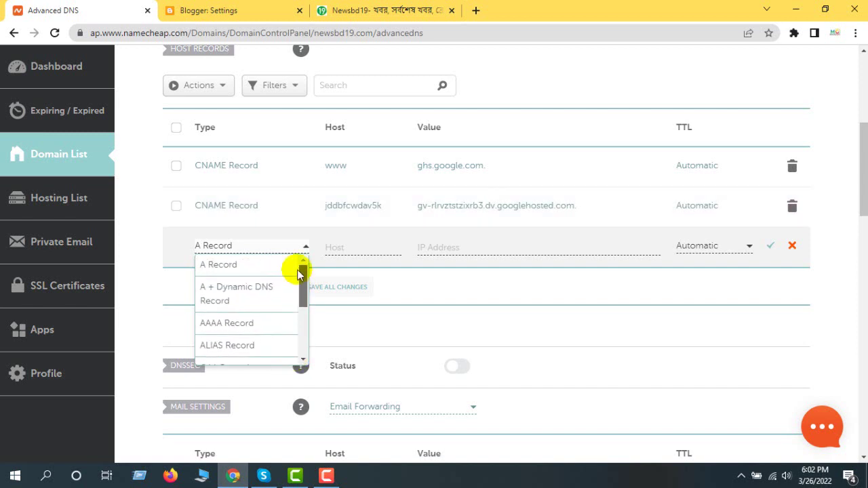
click(228, 269)
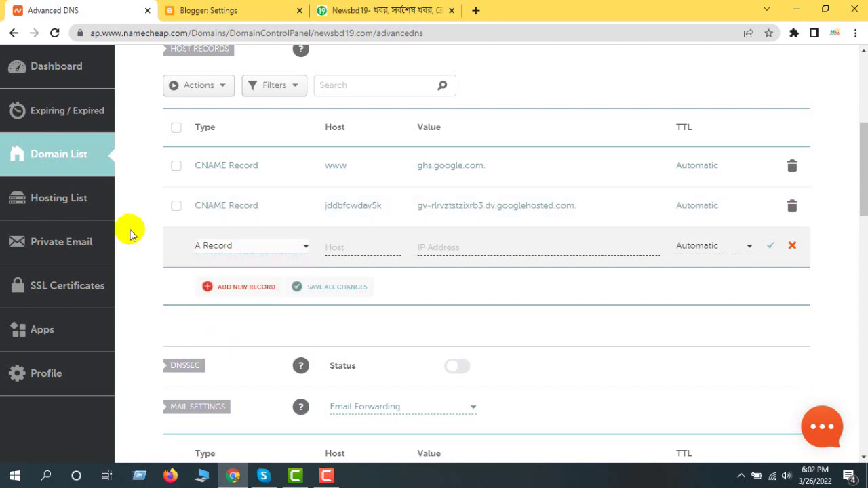
click(355, 249)
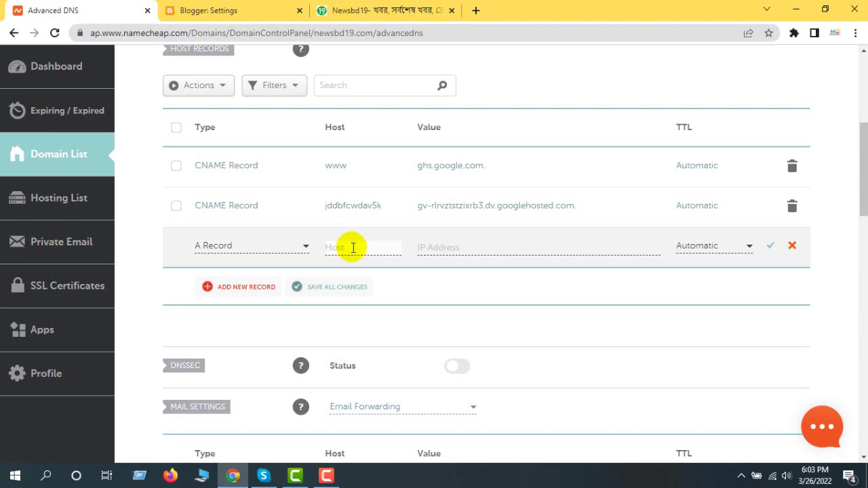
click(442, 248)
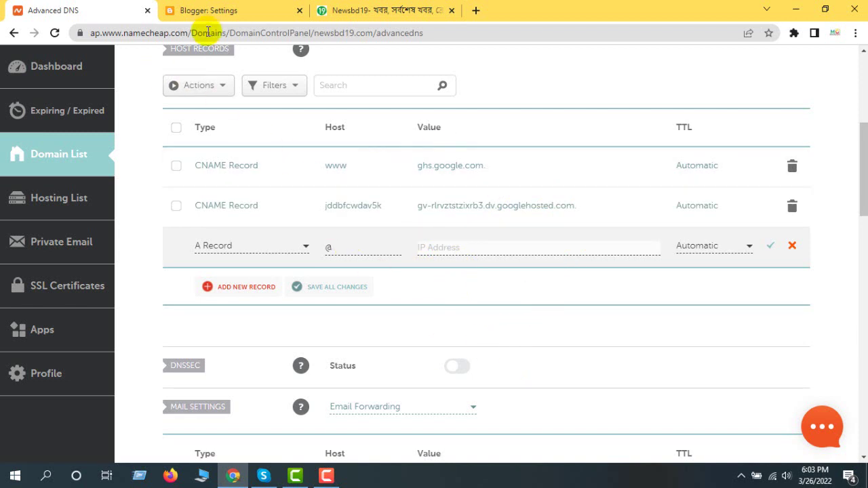
Copy the support.google.com/blogger/answer/1233387 link from Blogger's custom domain message and open it in a new browser tab.
click(217, 11)
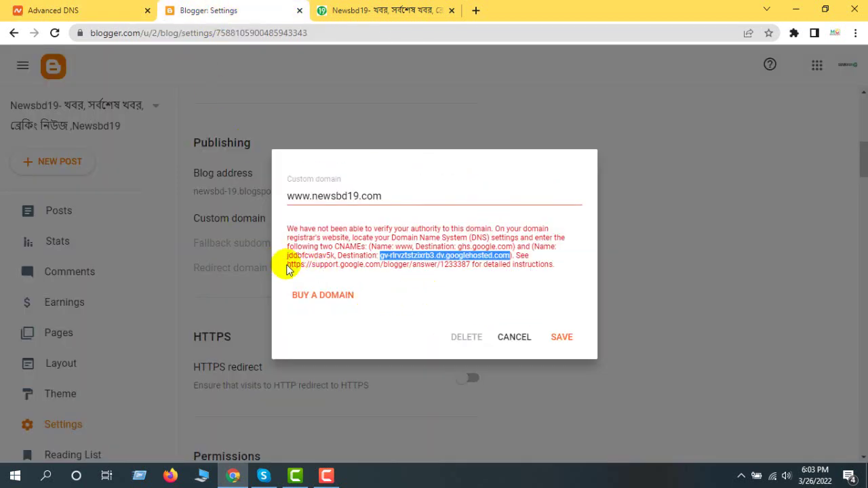
drag(287, 267, 411, 265)
right_click(411, 264)
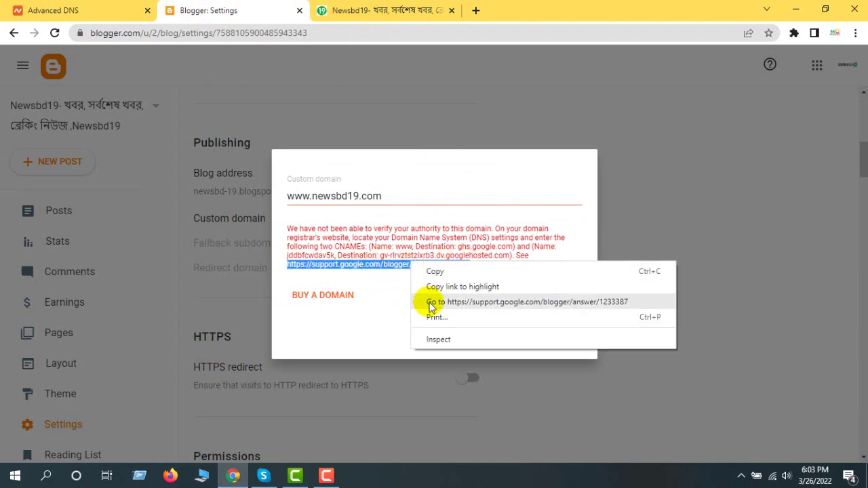
click(436, 272)
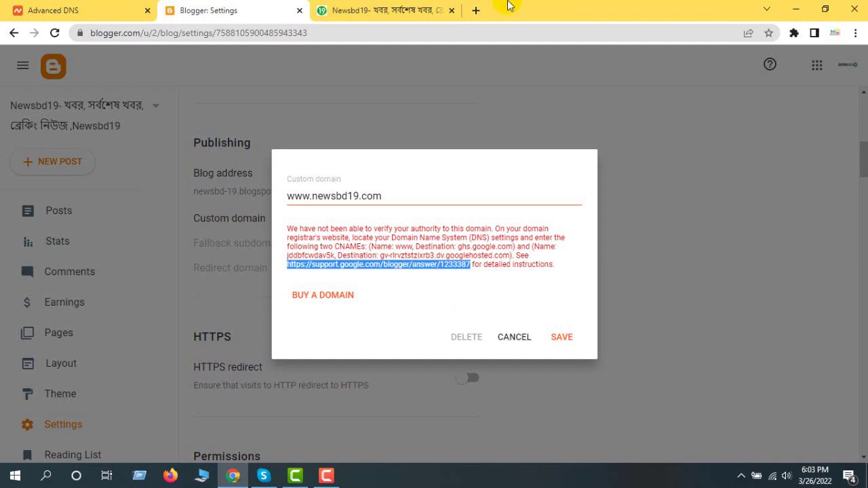
click(477, 10)
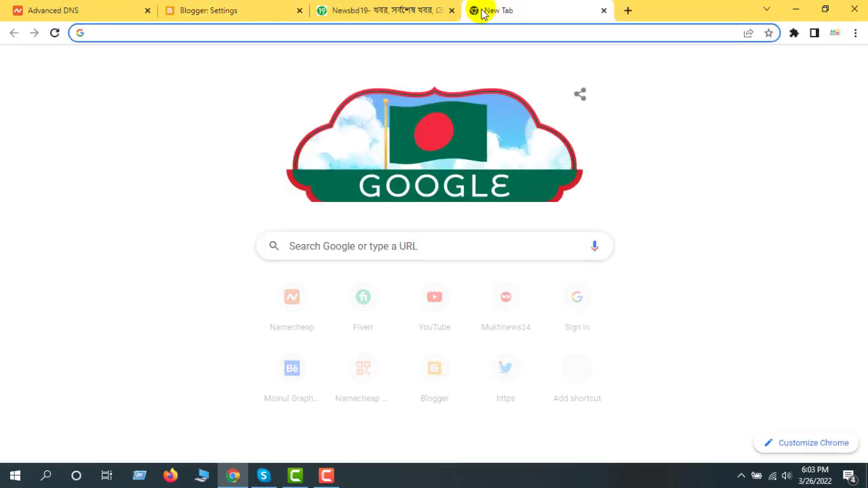
key(ctrl+v)
key(Return)
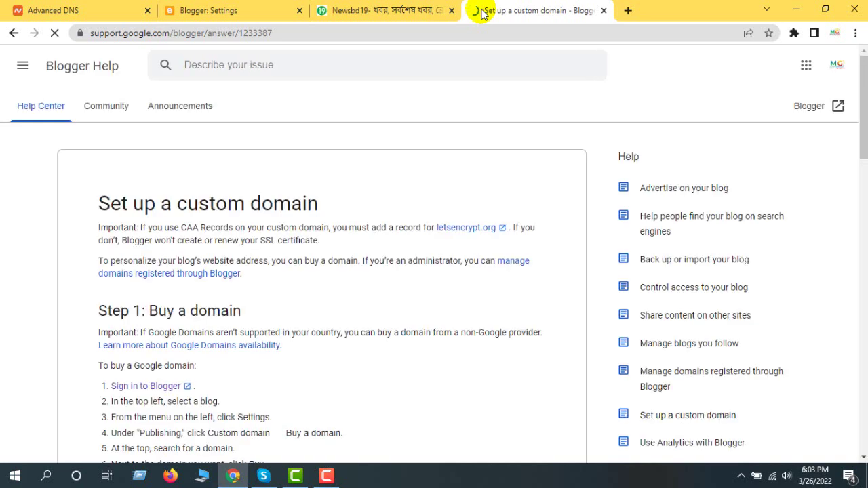
Copy the first Google IP, 216.239.32.21, from the help article into the pending A record's value in Namecheap and save the record.
drag(865, 82, 860, 284)
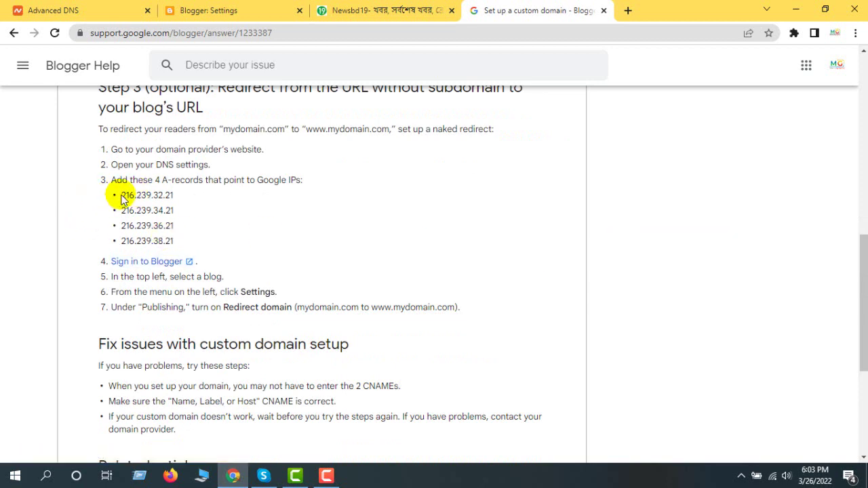
drag(121, 195, 165, 200)
right_click(165, 200)
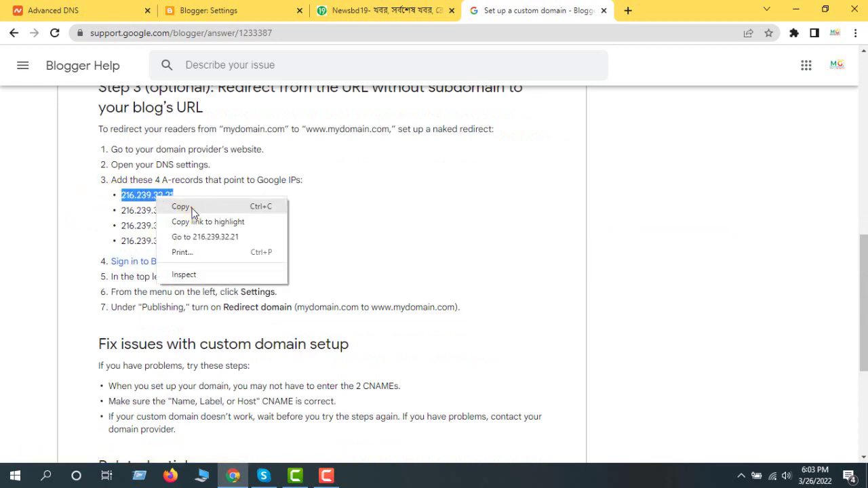
click(178, 205)
click(93, 8)
right_click(441, 248)
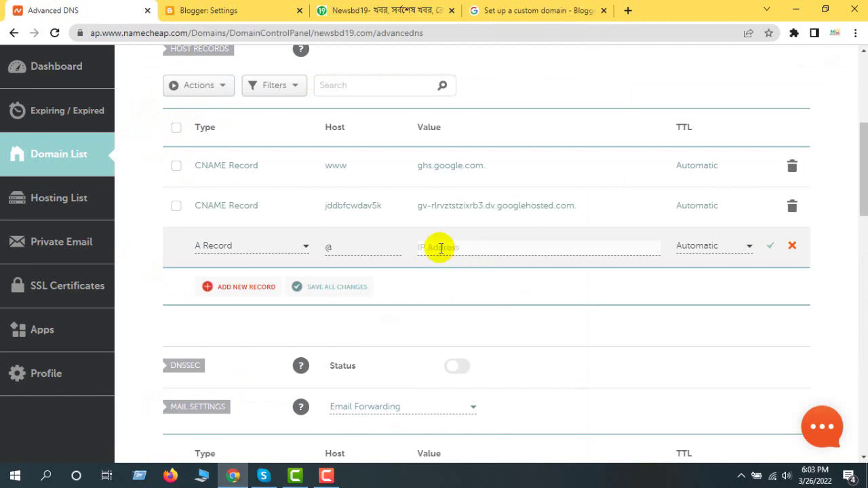
click(472, 350)
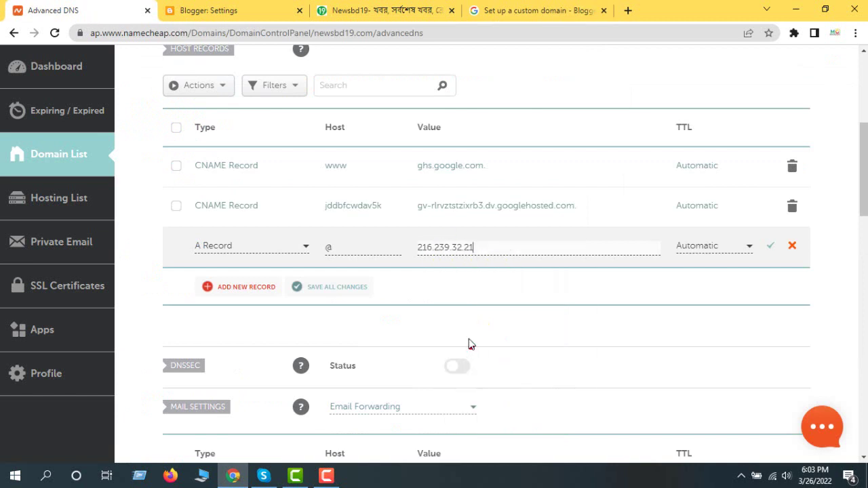
click(769, 248)
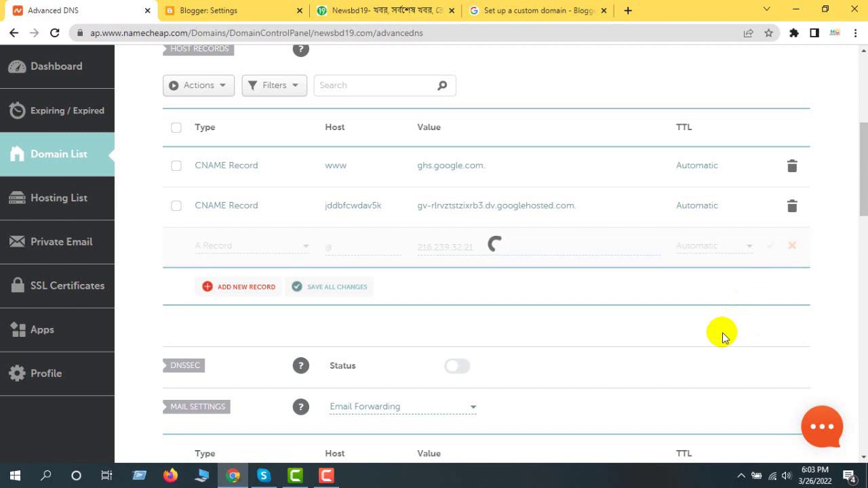
Copy the second Google IP, 216.239.34.21, from the A-records list in the Blogger help article.
click(514, 20)
drag(187, 211, 117, 215)
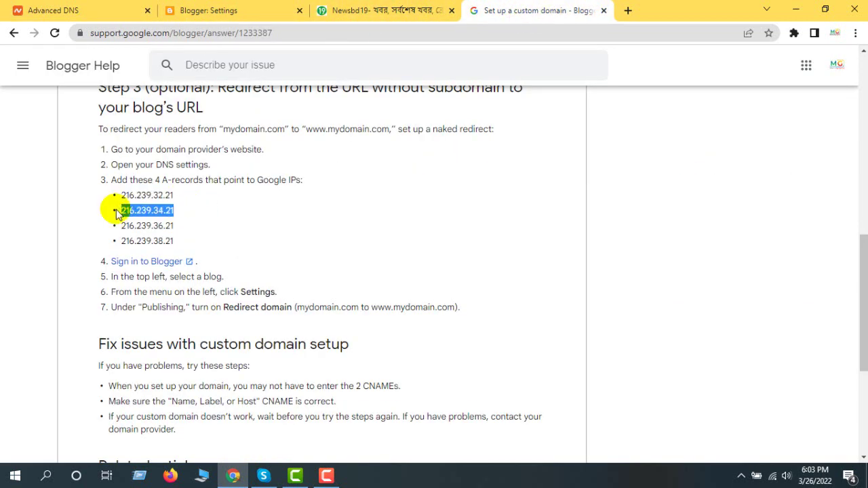
right_click(140, 212)
click(156, 220)
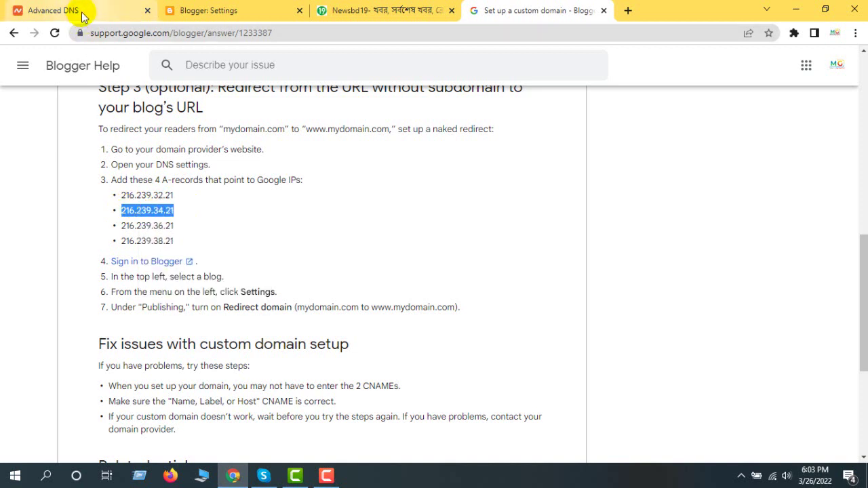
Add another host record of type A Record in Namecheap and set its host to @.
click(81, 12)
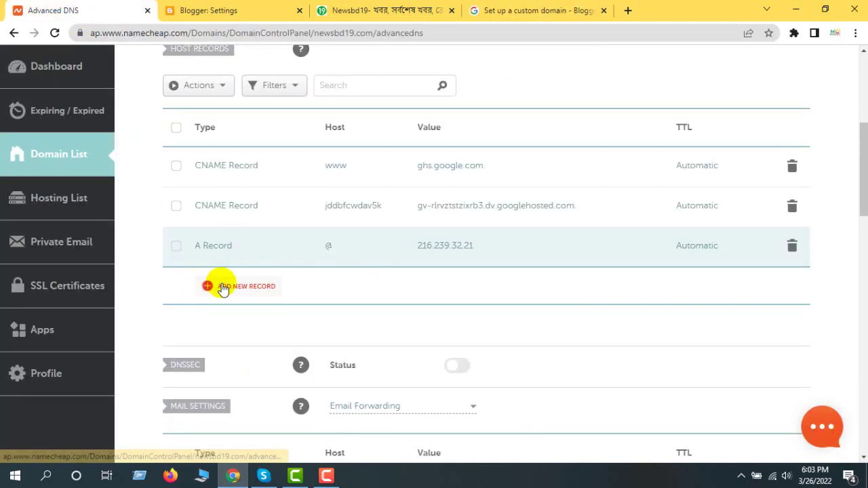
click(246, 292)
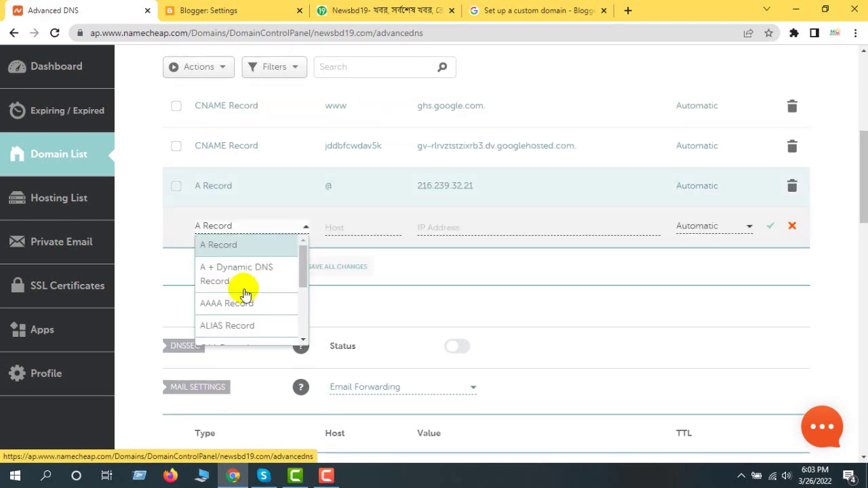
click(224, 250)
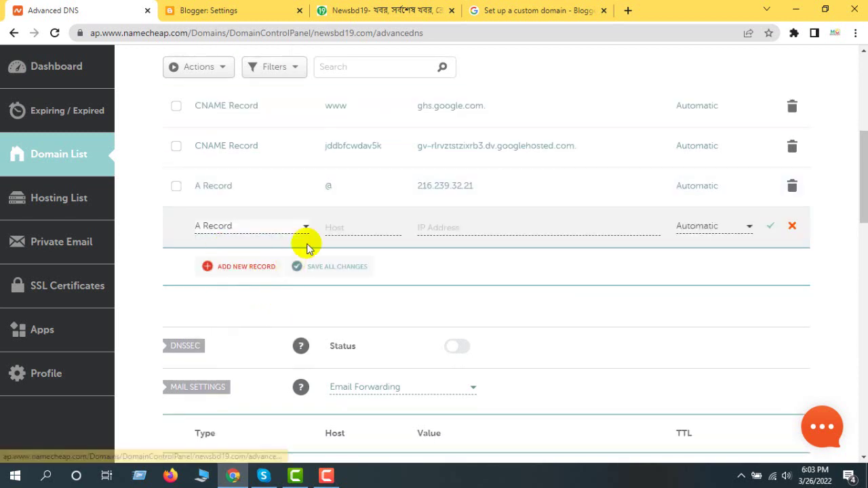
click(339, 227)
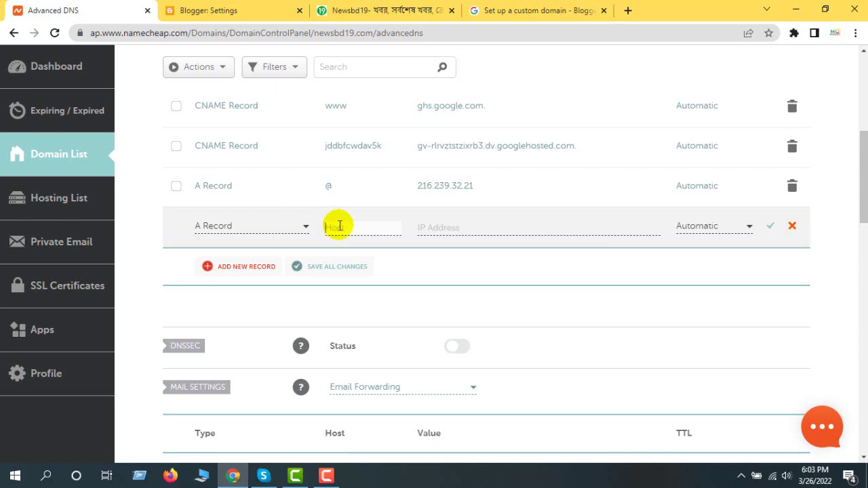
text(@)
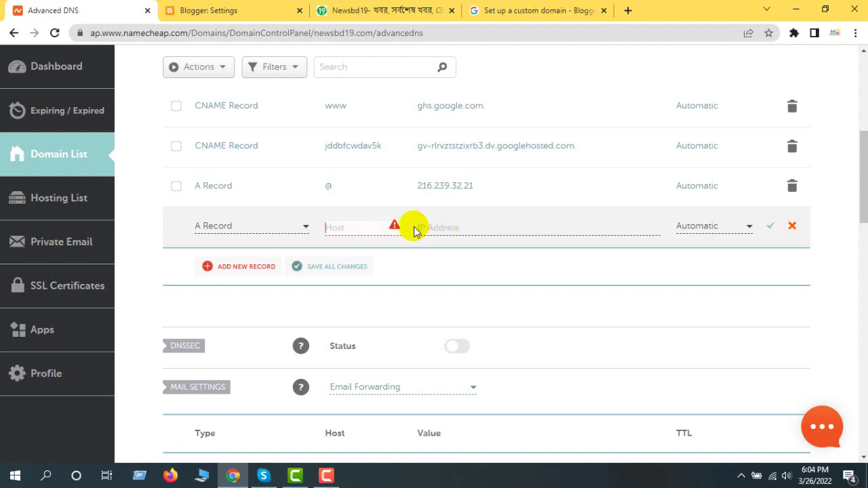
key(ctrl+Tab)
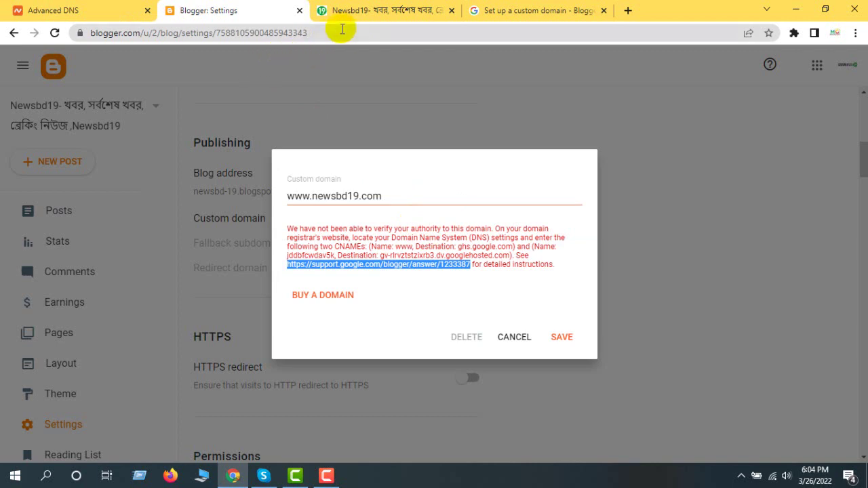
click(93, 12)
click(350, 227)
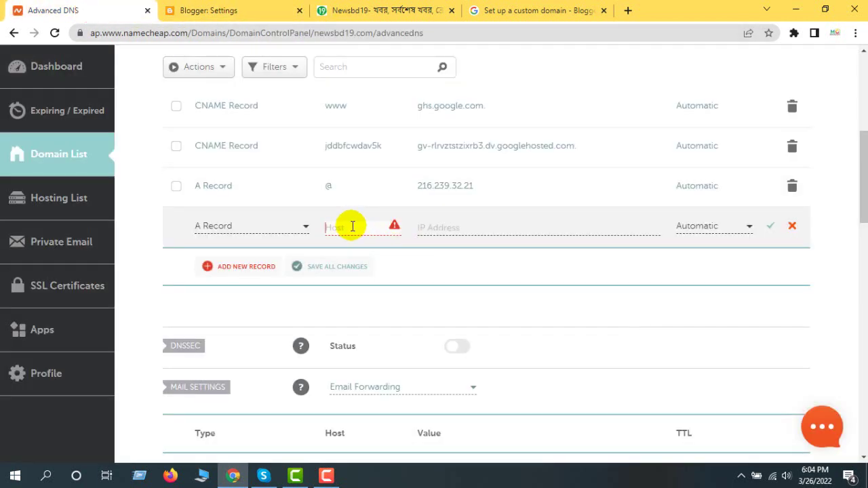
click(352, 226)
text(@)
Paste 216.239.34.21 as the new A record's IP address and save the record.
click(478, 228)
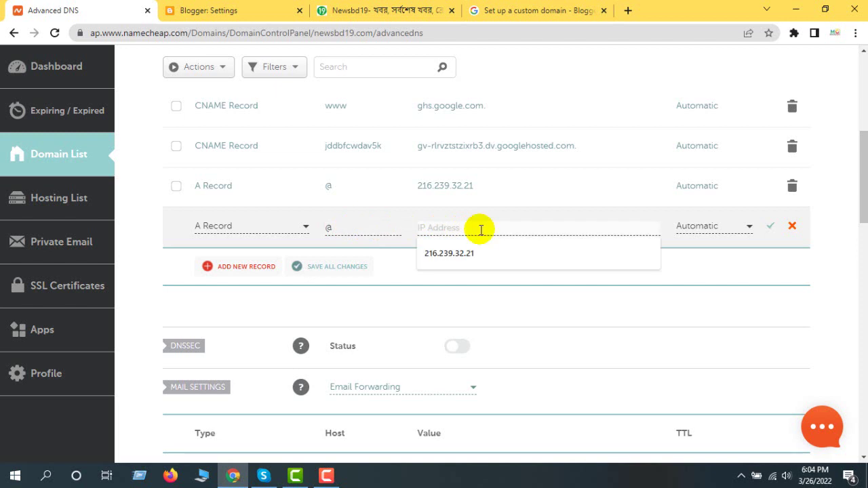
key(ctrl+v)
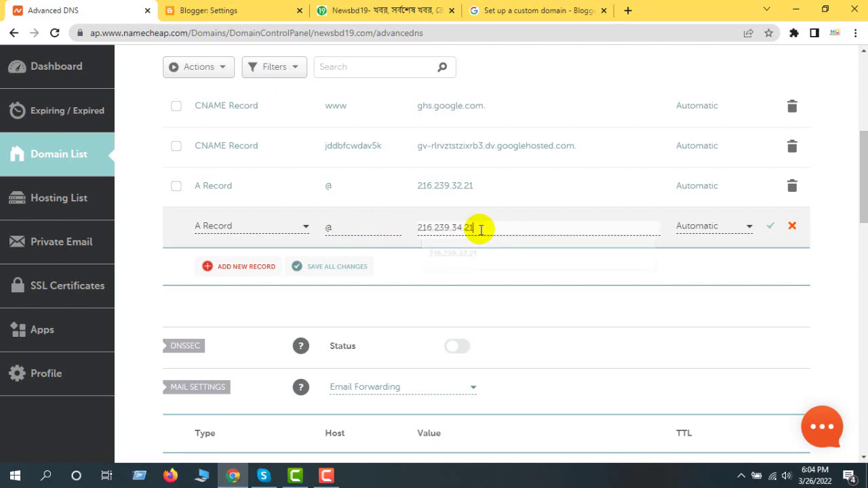
click(770, 229)
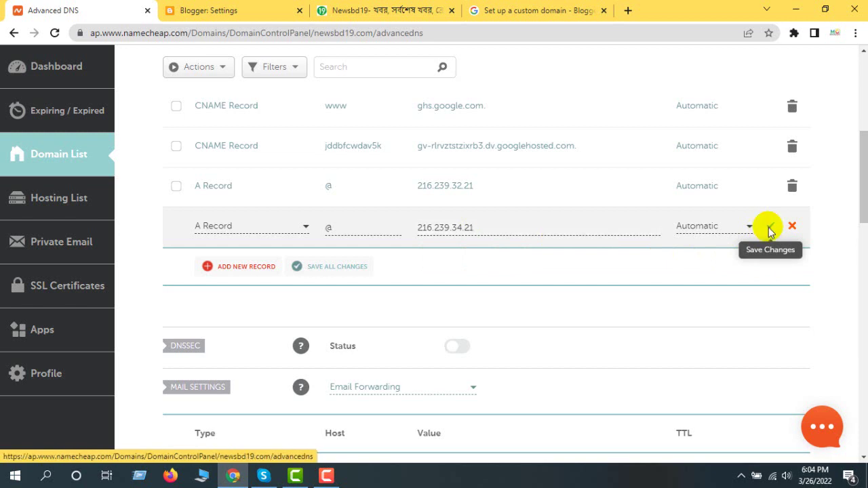
click(769, 230)
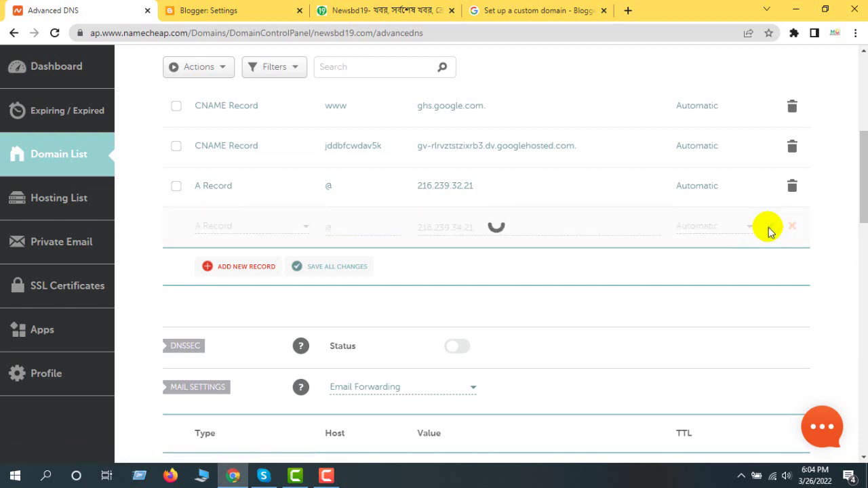
Copy the third Google IP, 216.239.36.21, from the A-records list in the Blogger help article.
click(229, 10)
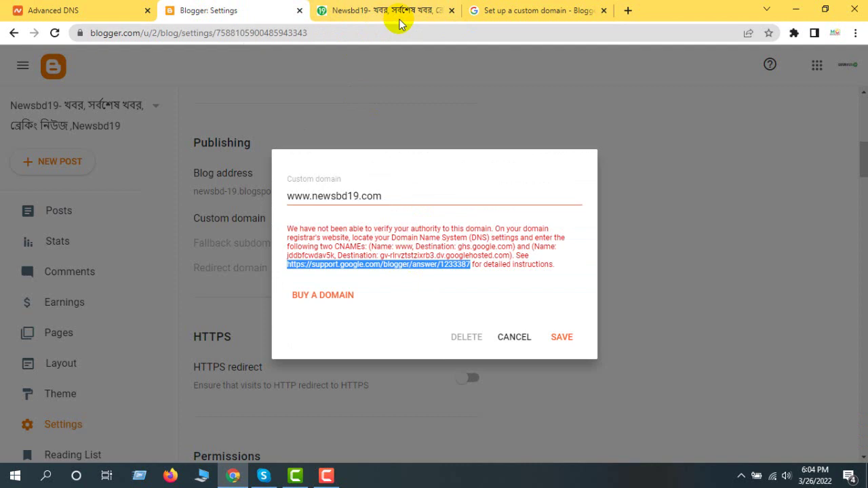
click(519, 10)
drag(178, 225, 122, 231)
key(ctrl+c)
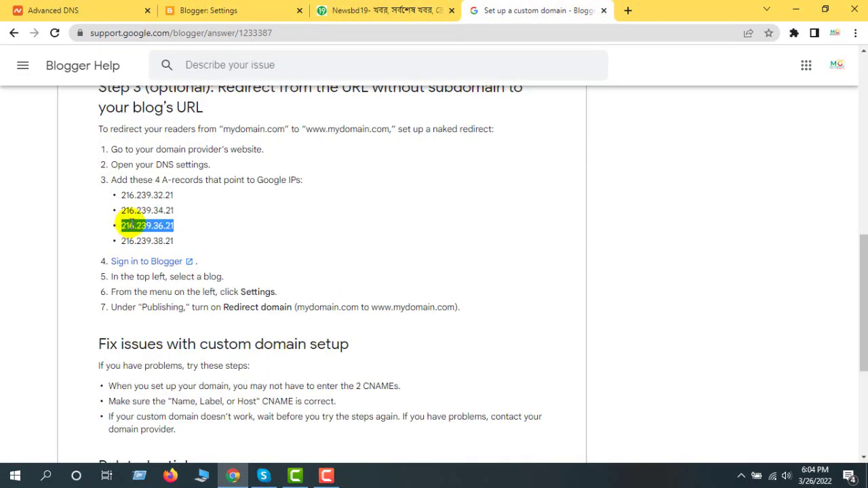
right_click(136, 226)
click(146, 233)
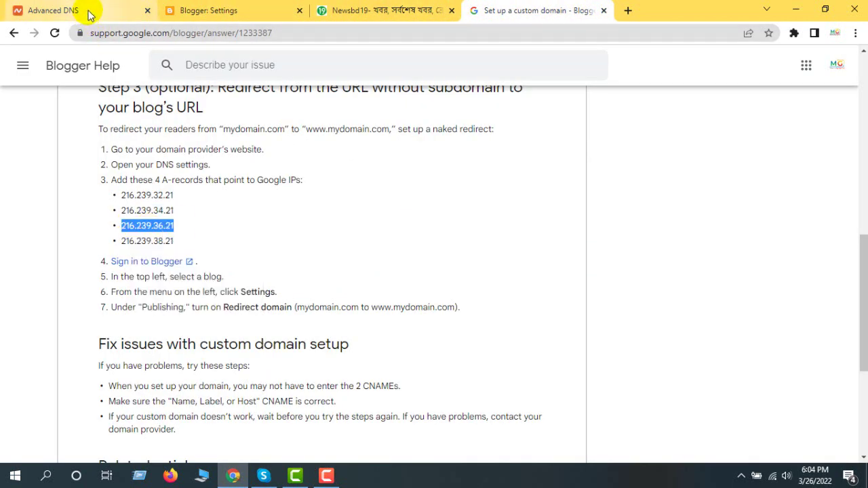
Add and save a third A Record in Namecheap with host @ and the copied IP address 216.239.36.21.
click(87, 12)
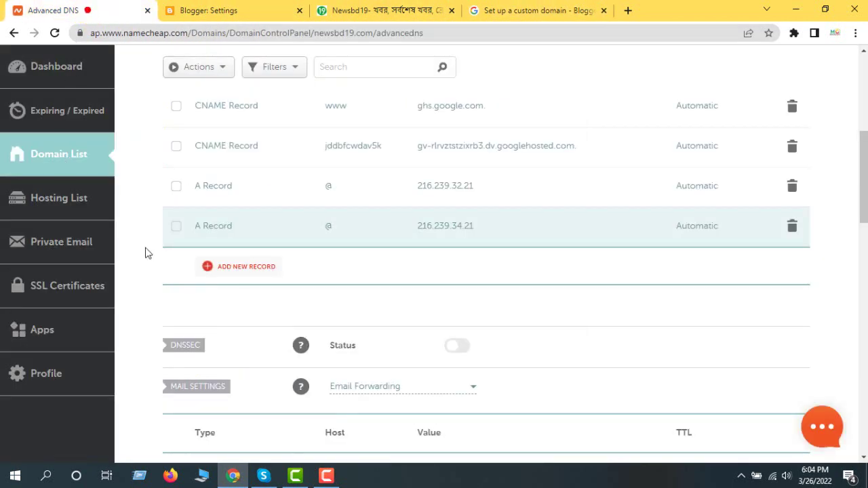
click(258, 270)
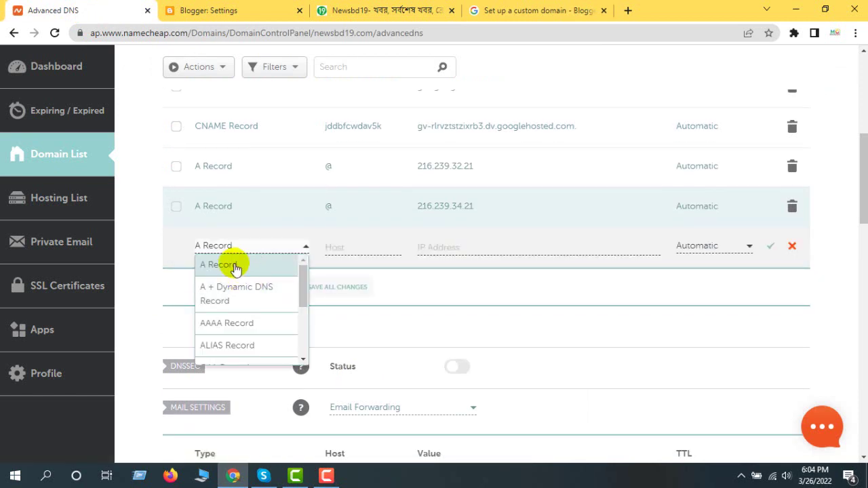
click(234, 266)
click(351, 245)
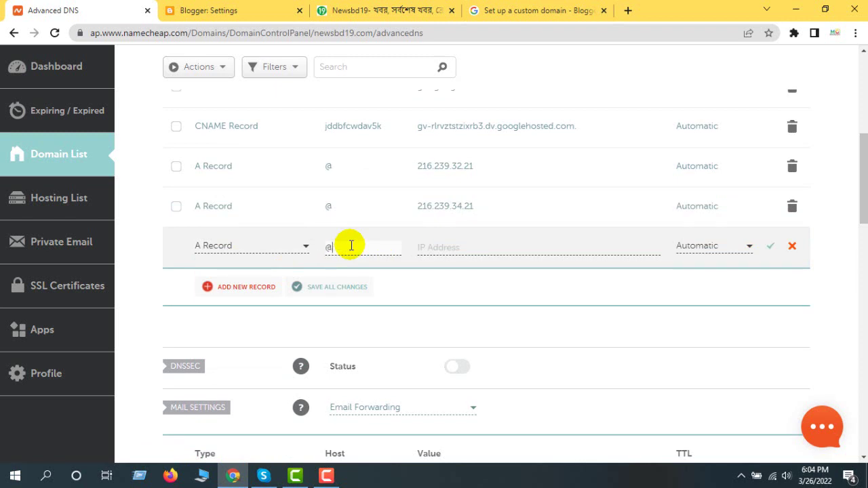
click(448, 246)
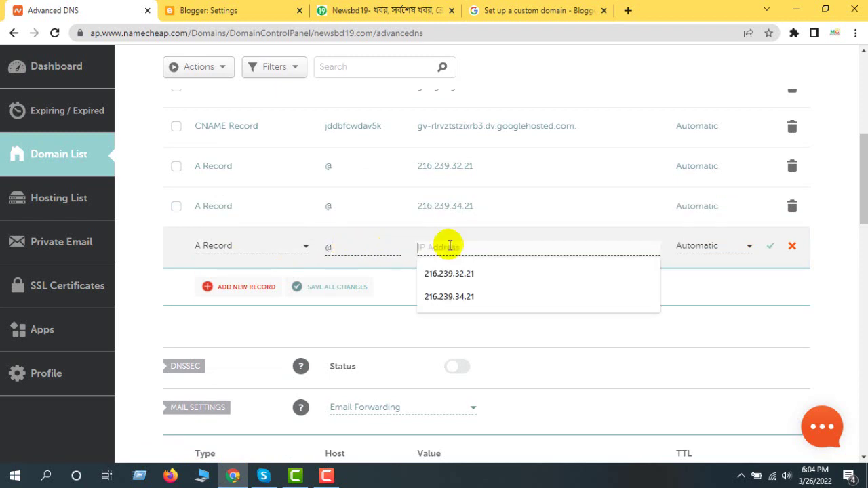
key(ctrl+v)
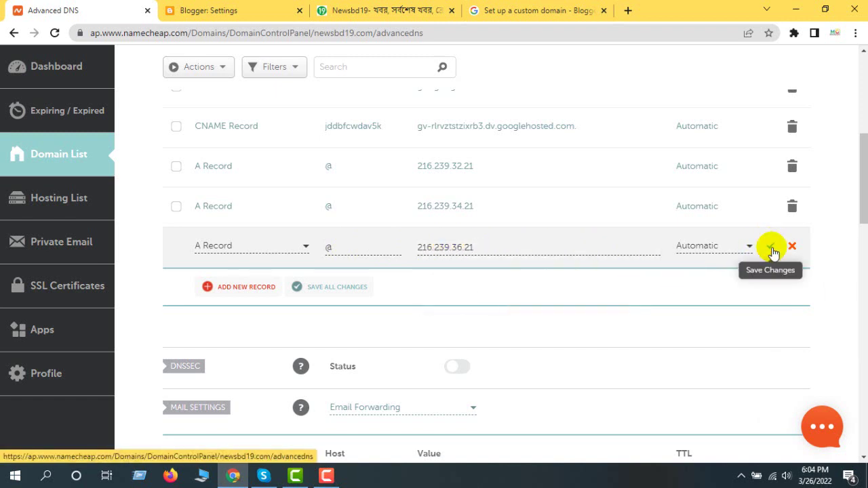
click(771, 248)
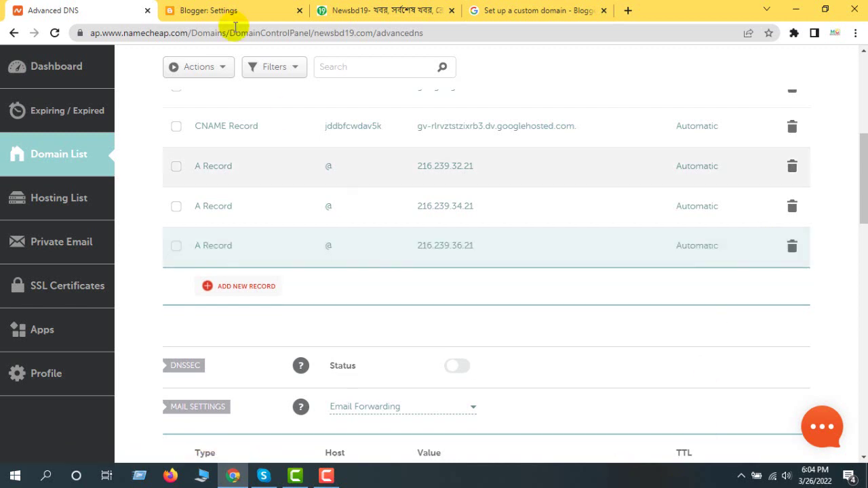
Copy the fourth Google IP, 216.239.38.21, from the A-records list in the Blogger help article.
click(500, 10)
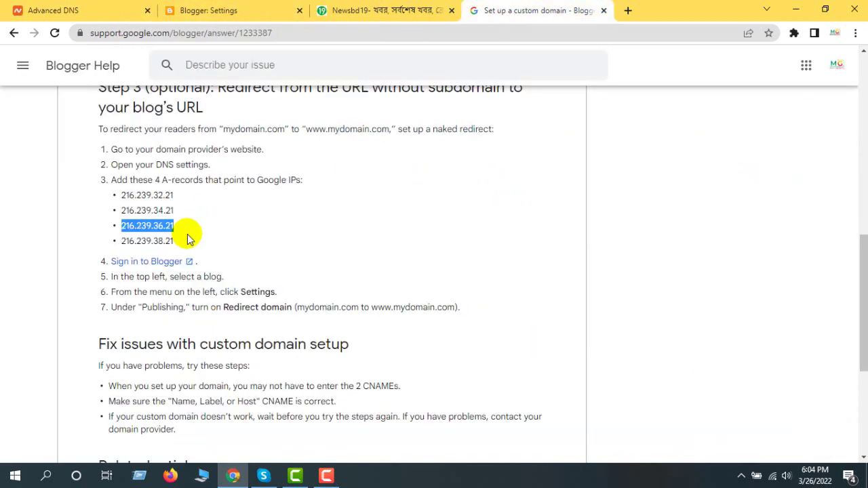
drag(173, 241, 122, 241)
key(ctrl+c)
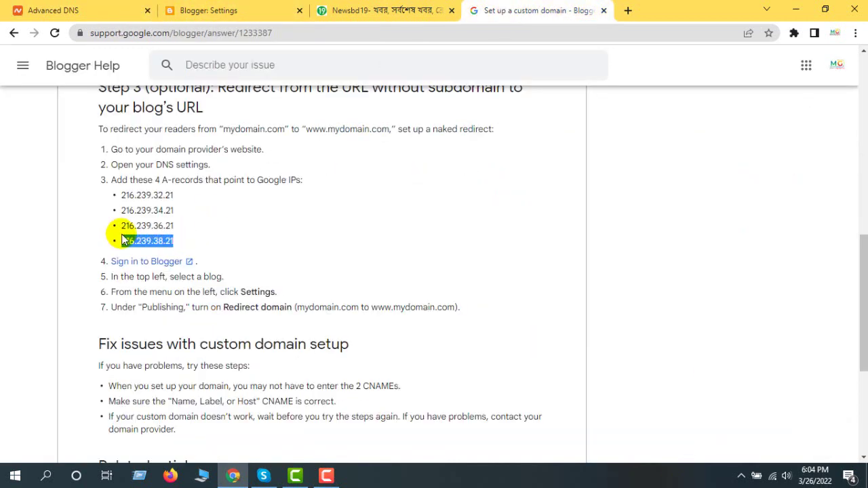
right_click(138, 241)
click(144, 245)
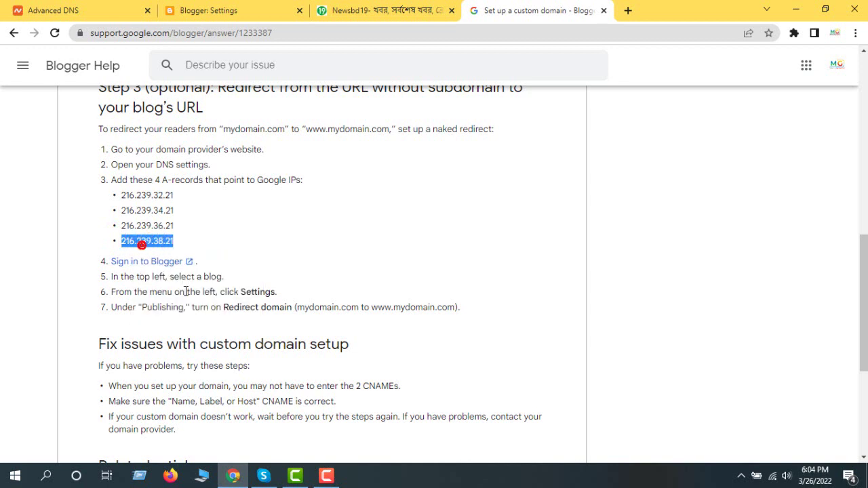
Add and save a fourth A Record in Namecheap with host @ and the copied IP address 216.239.38.21.
click(88, 12)
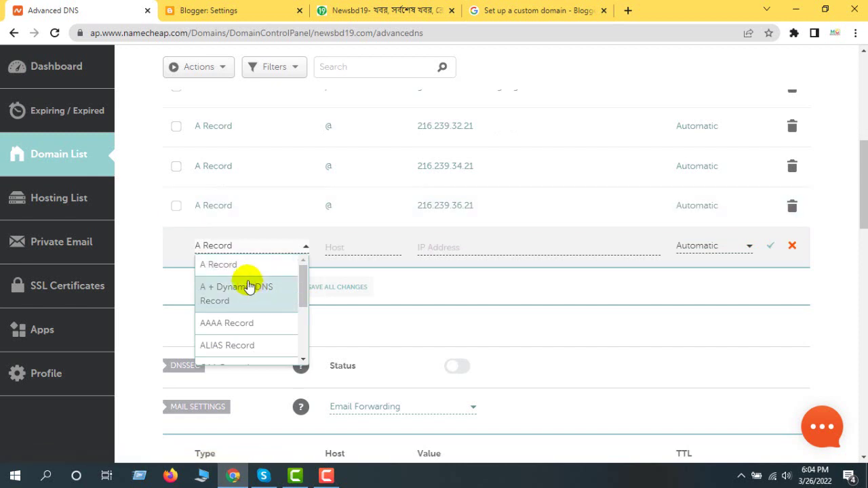
click(230, 266)
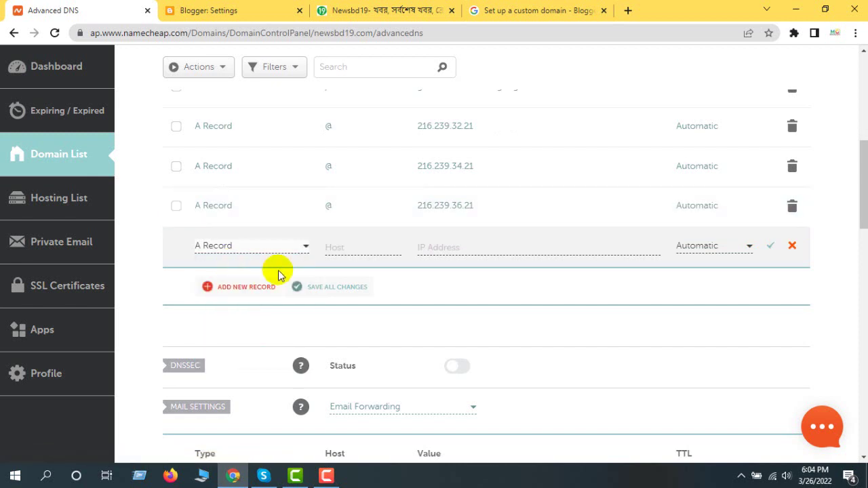
click(367, 244)
text(@)
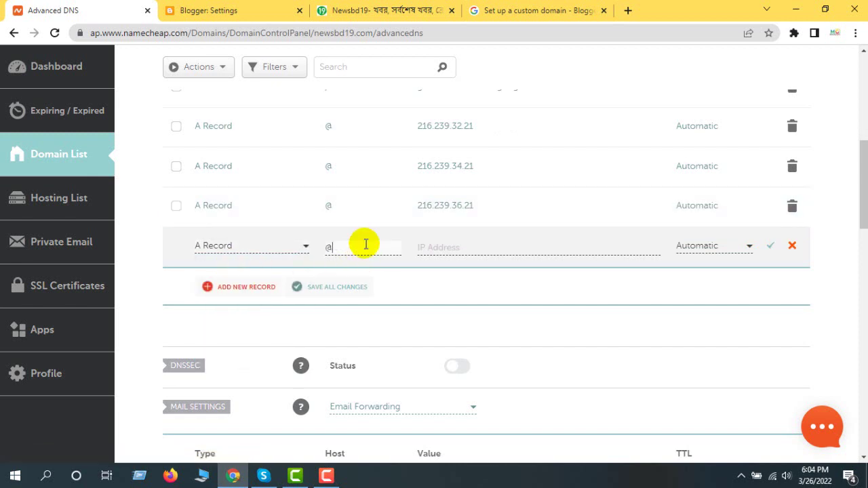
click(446, 248)
right_click(449, 249)
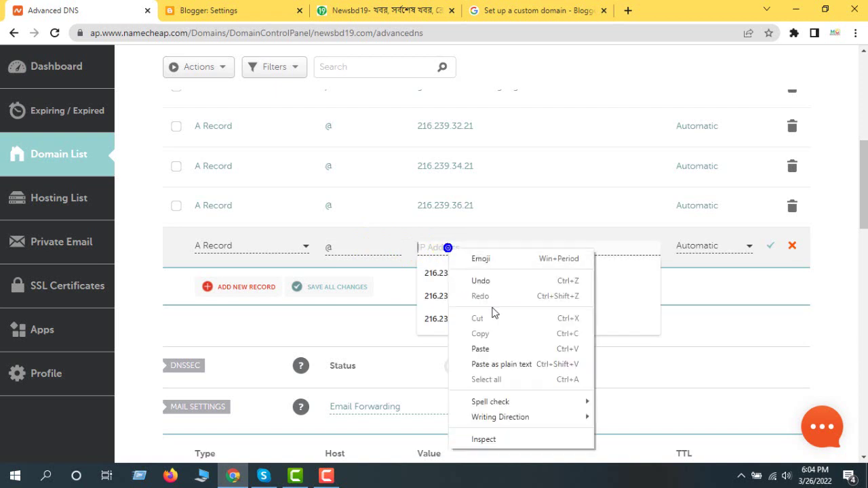
click(486, 343)
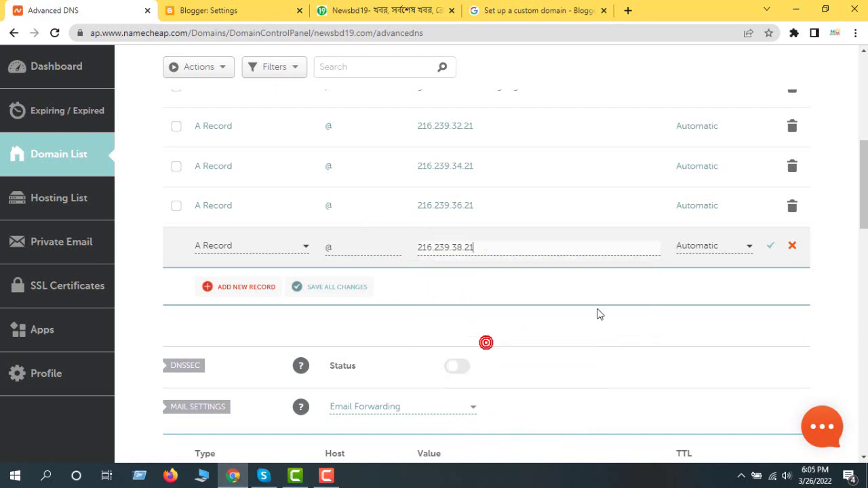
click(770, 249)
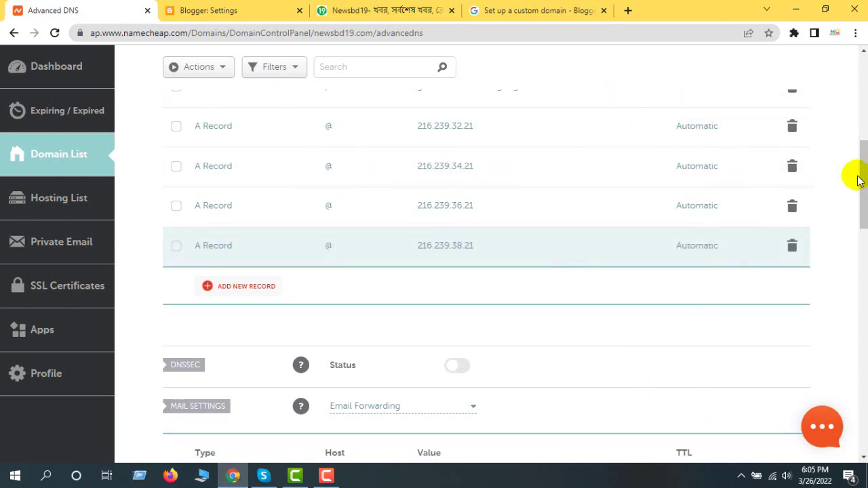
scroll(855, 174, up, 3)
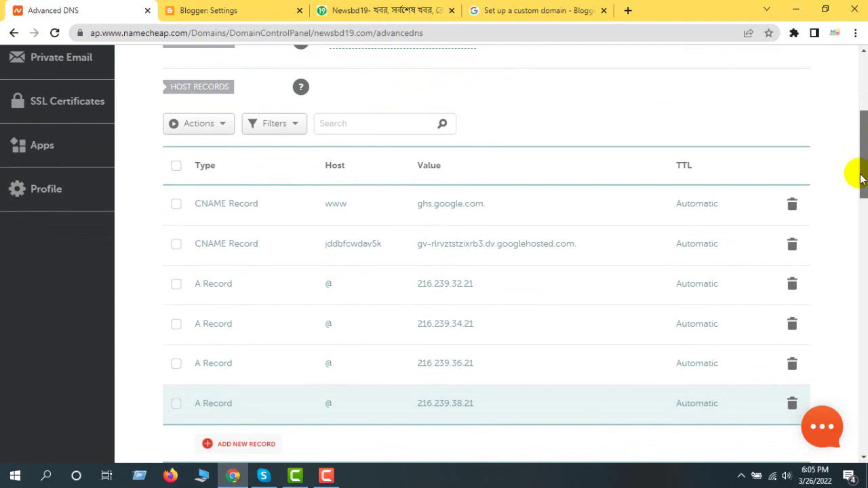
drag(860, 178, 854, 135)
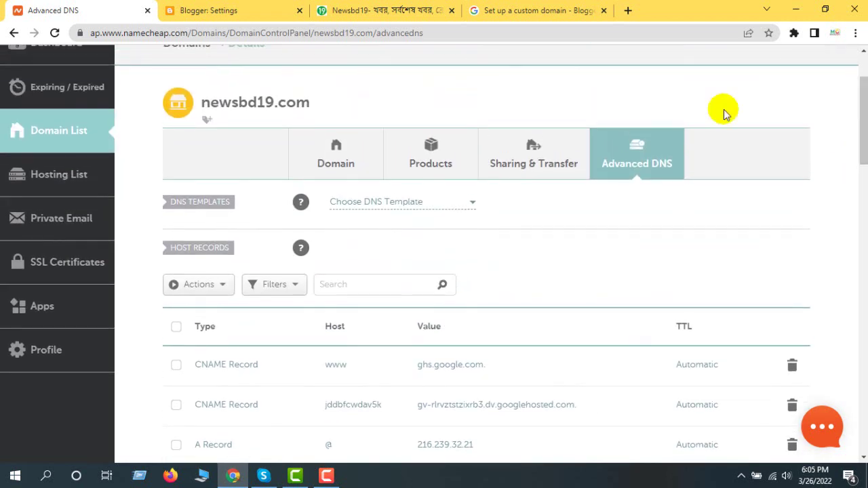
click(234, 9)
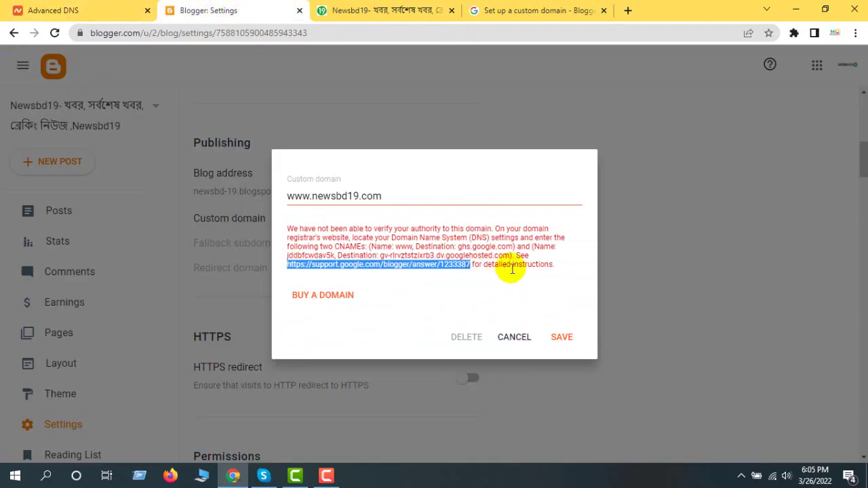
click(483, 288)
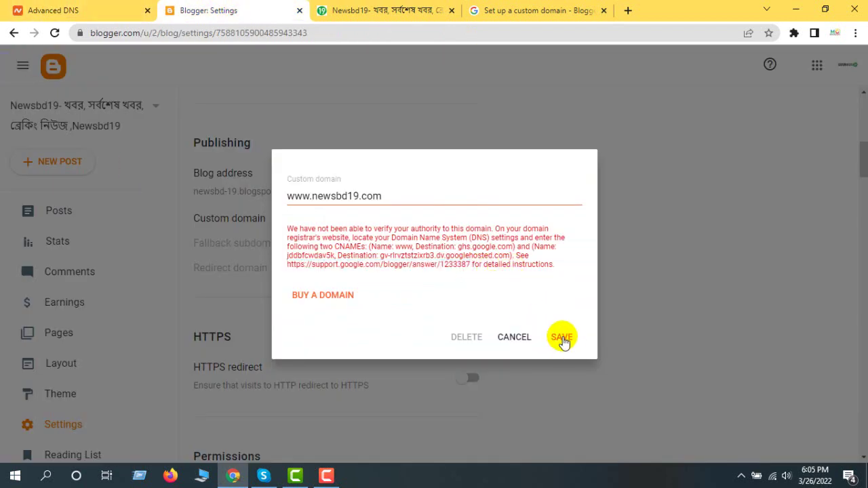
click(563, 338)
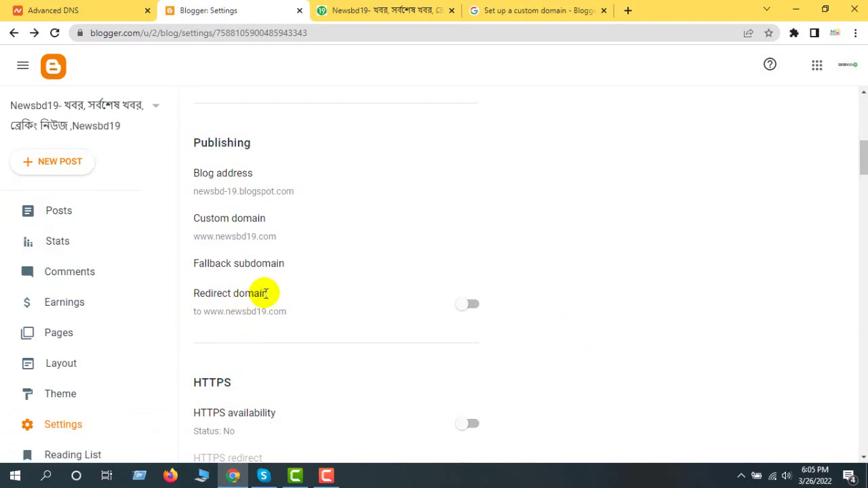
click(469, 305)
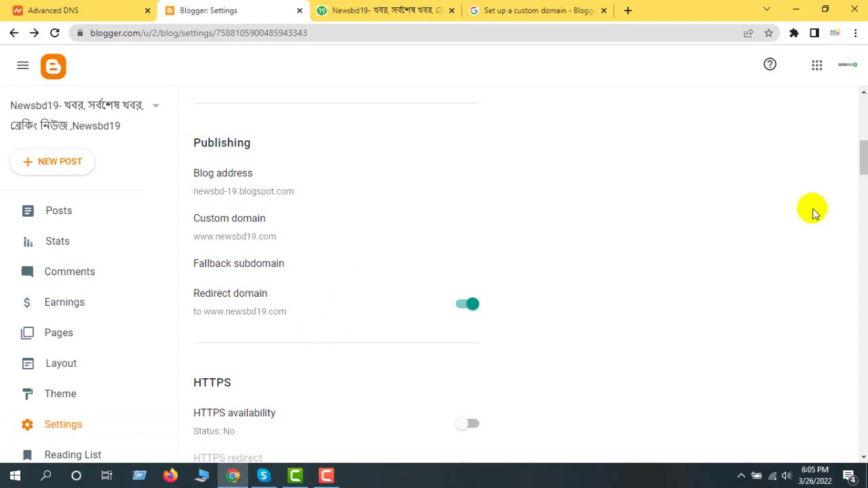
drag(864, 154, 865, 178)
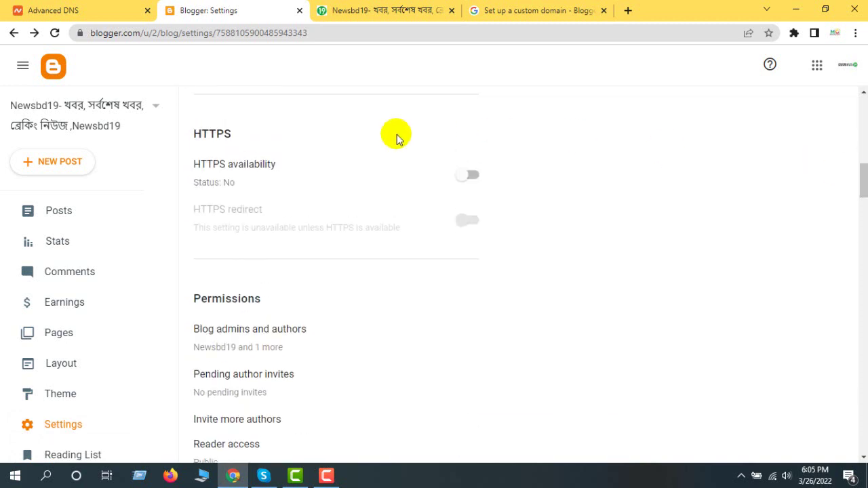
click(475, 177)
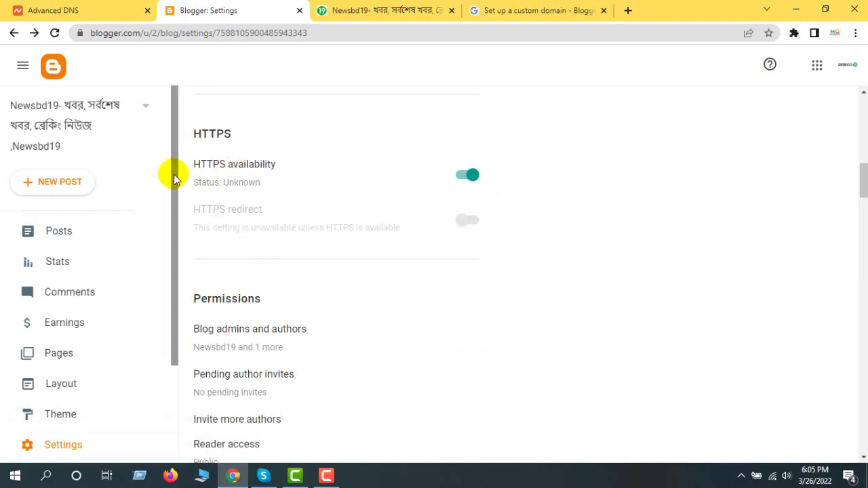
Check the blog's old blogspot address, then view the blog at newsbd19.com and reload the page.
drag(175, 175, 189, 301)
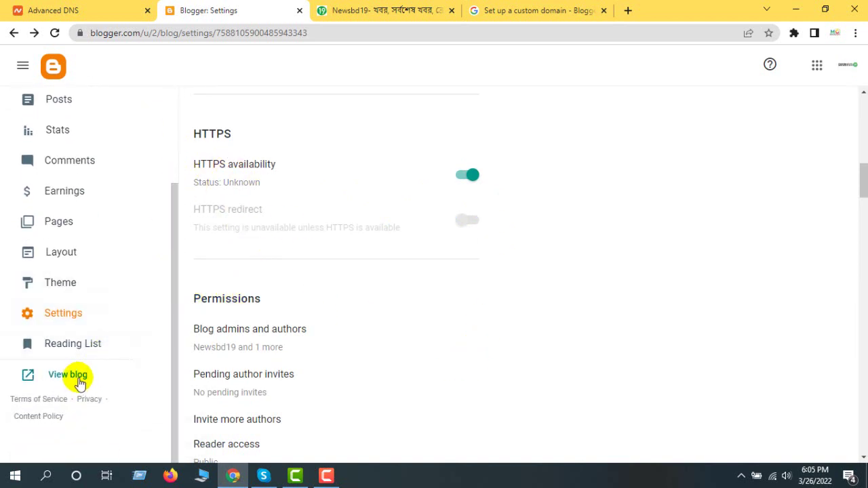
click(369, 19)
click(225, 31)
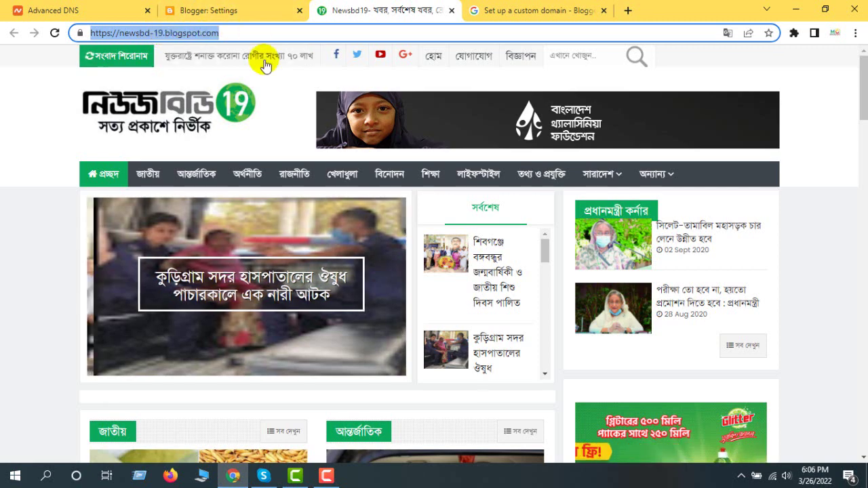
click(251, 12)
click(68, 375)
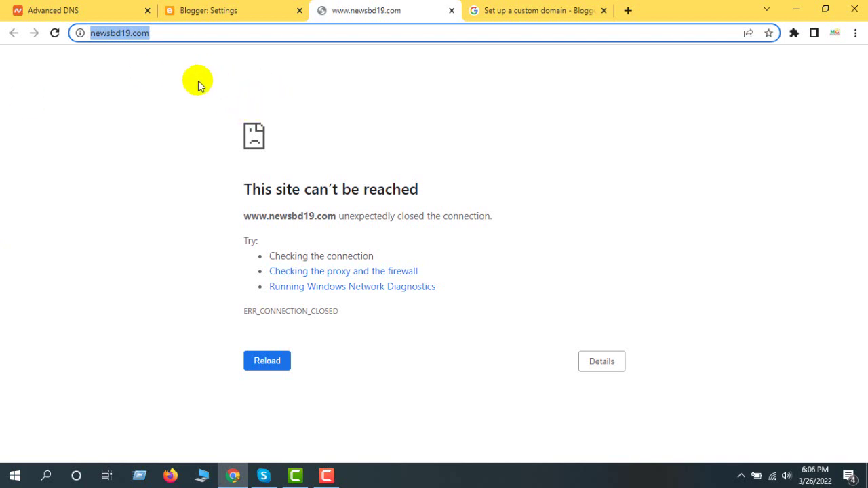
key(Return)
key(F5)
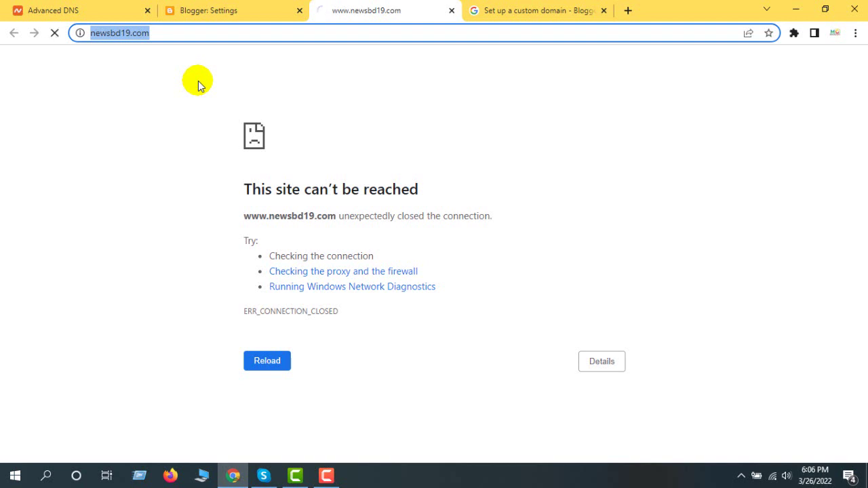